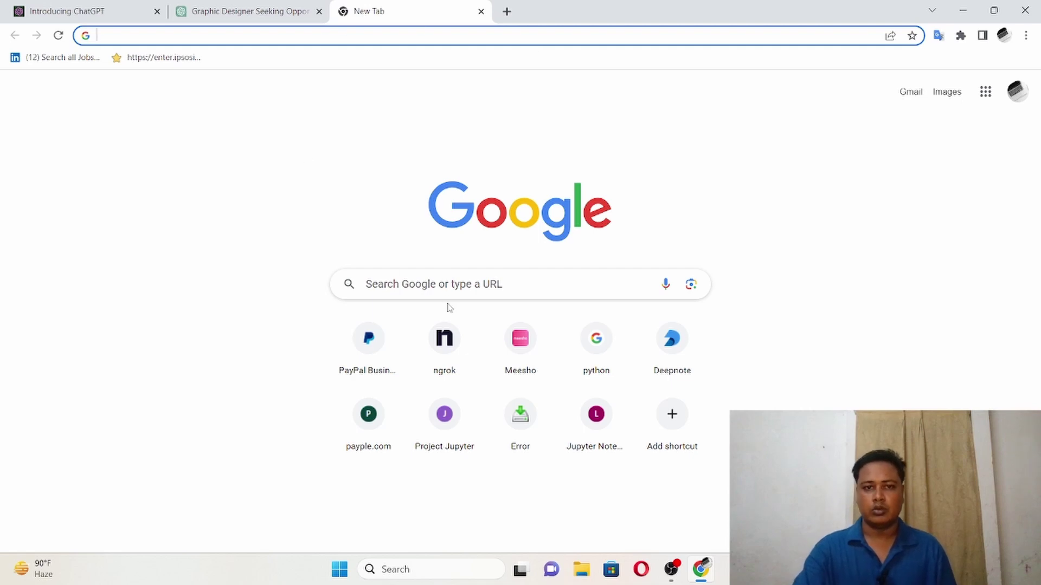
- Search Google for "linkedin login" and open the LinkedIn Login, Sign in result
{"action": "left_click", "coordinate": [457, 283]}
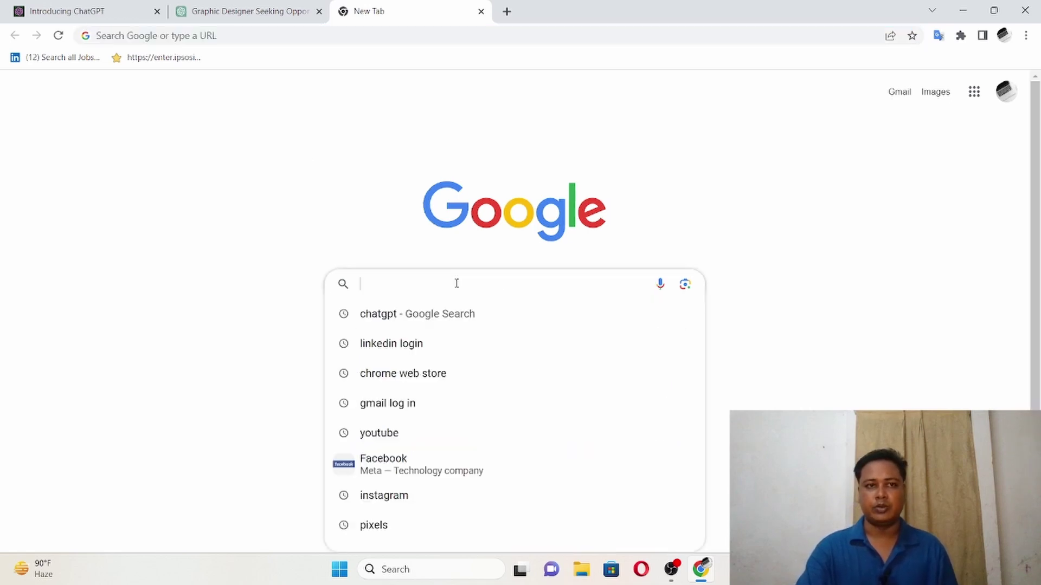
{"action": "type", "text": "lin"}
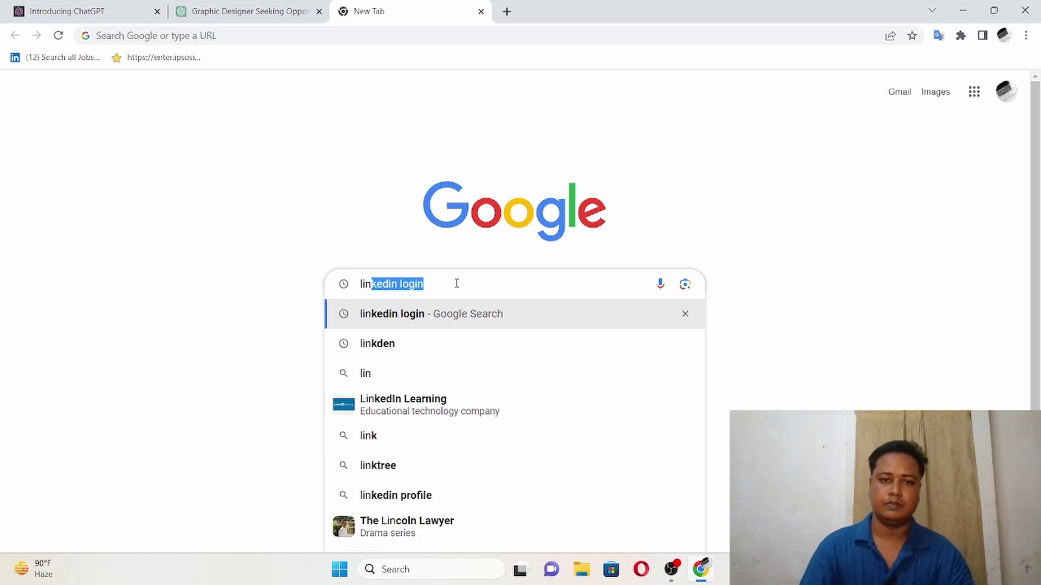
{"action": "key", "text": "Return"}
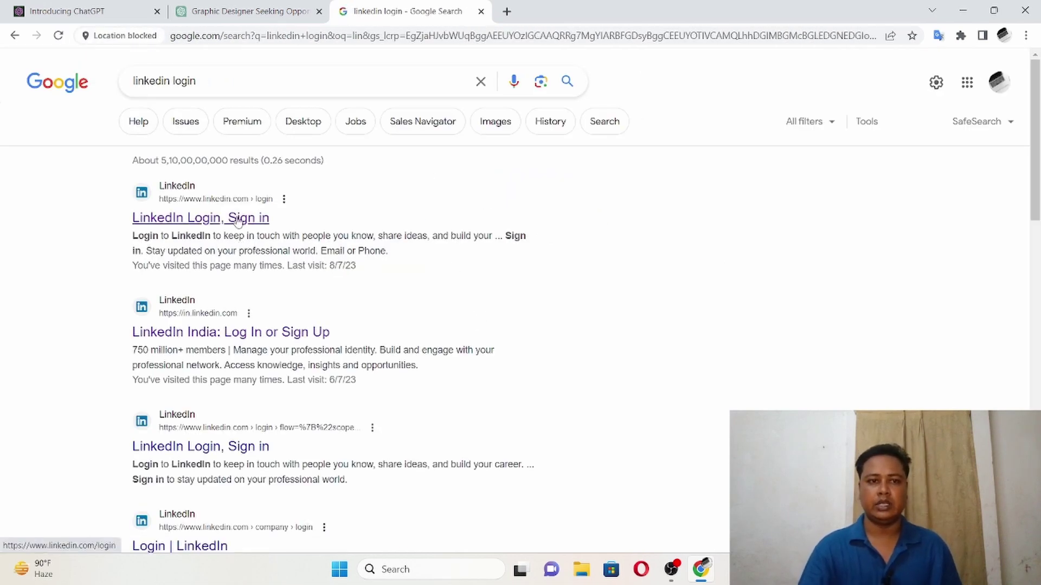
{"action": "left_click", "coordinate": [238, 220]}
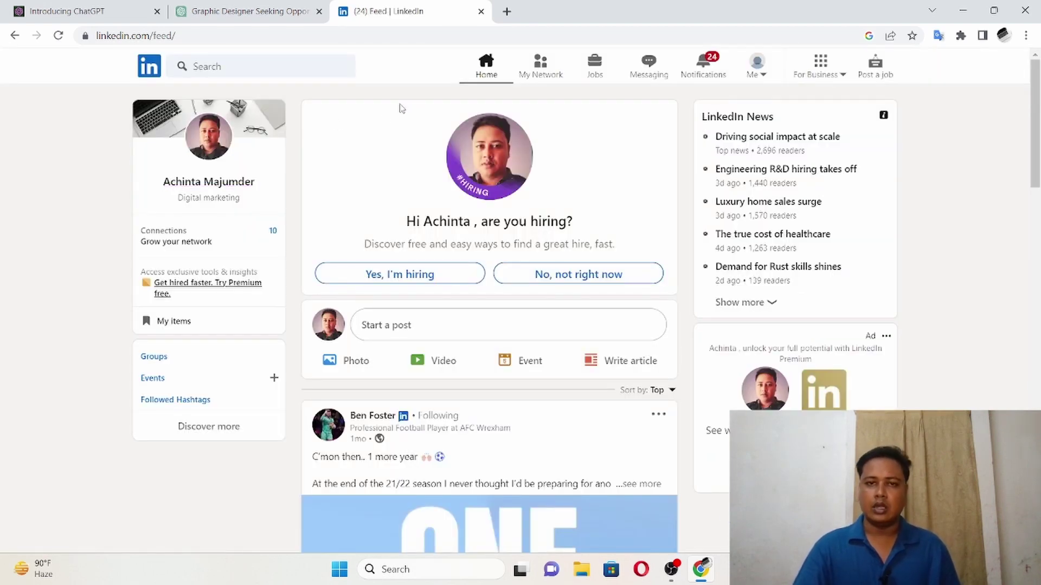
- Search Google for "crome web store" in a new browser tab and open the Chrome Web Store
{"action": "left_click", "coordinate": [507, 11]}
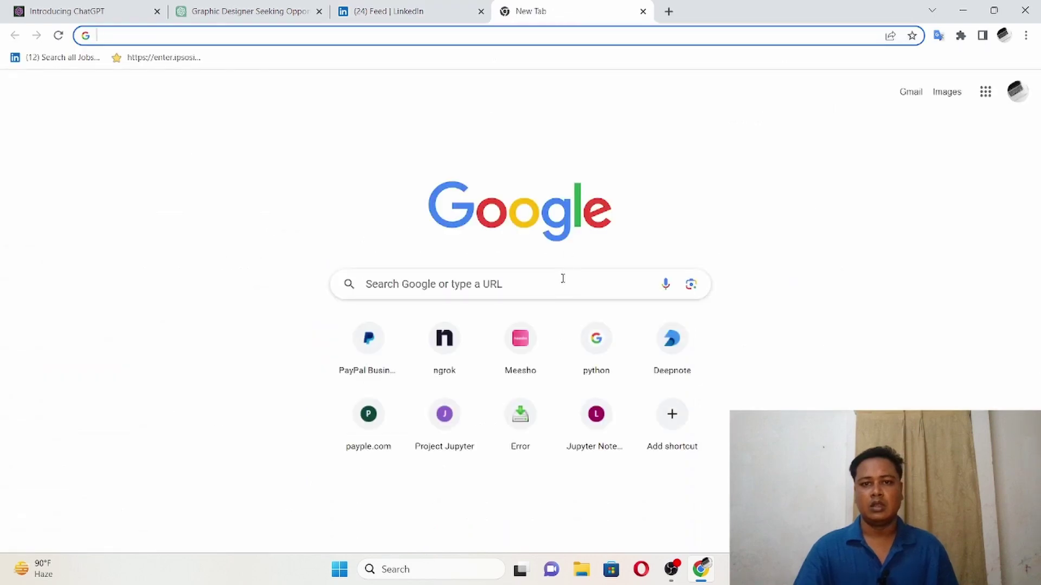
{"action": "left_click", "coordinate": [568, 289]}
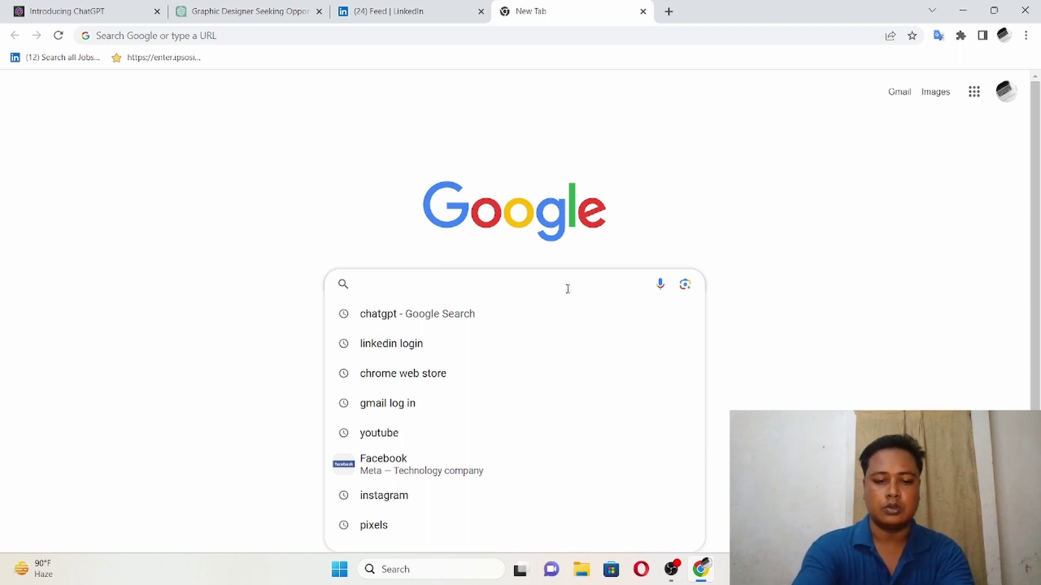
{"action": "type", "text": "crom"}
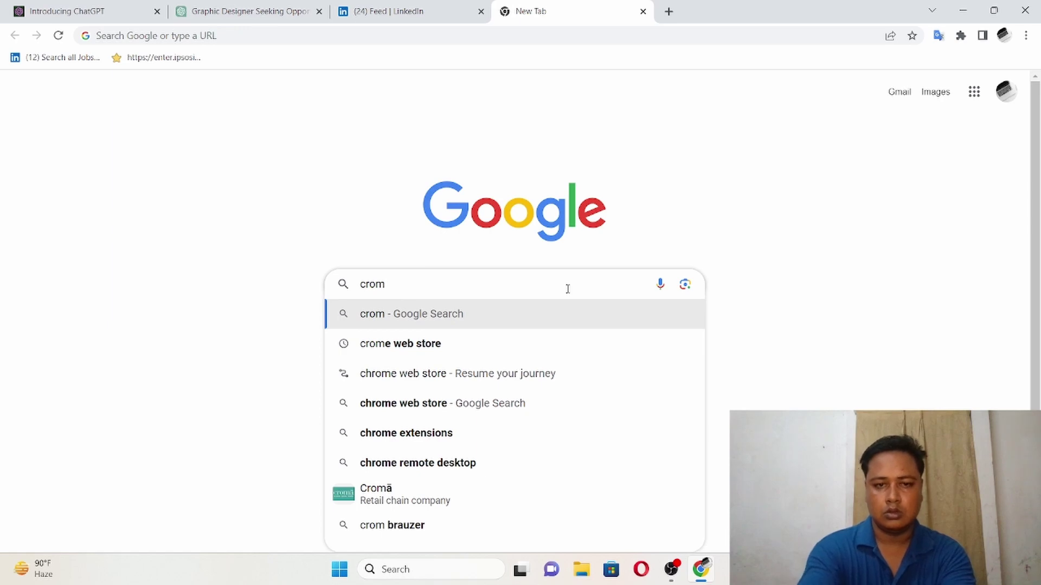
{"action": "type", "text": "e we"}
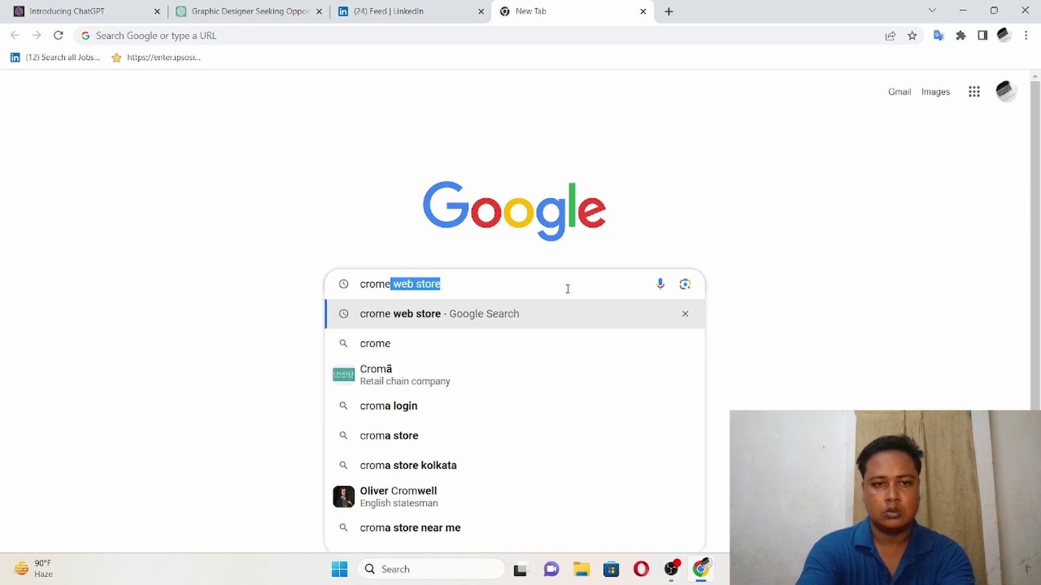
{"action": "key", "text": "Right"}
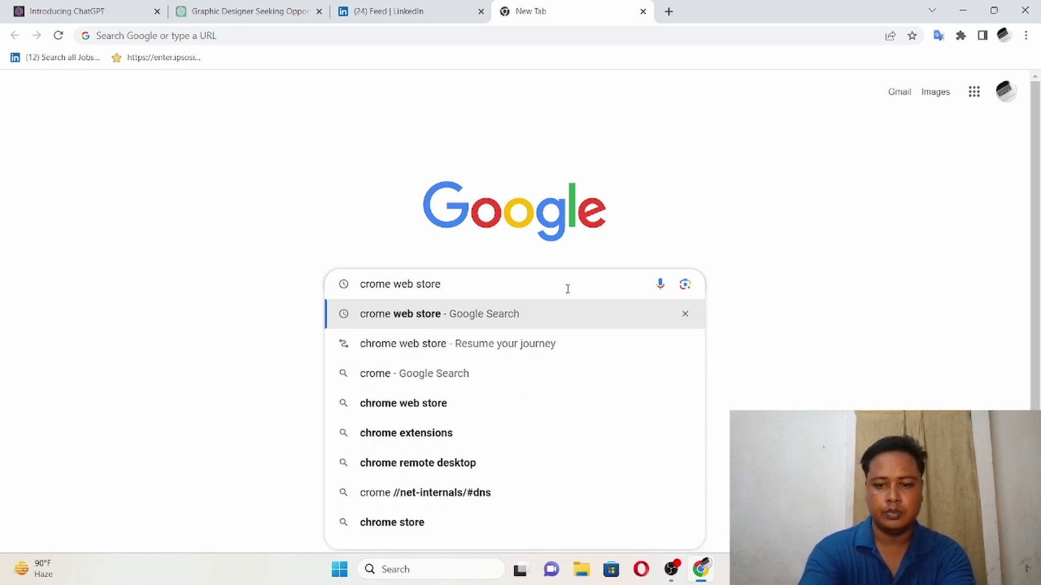
{"action": "key", "text": "Return"}
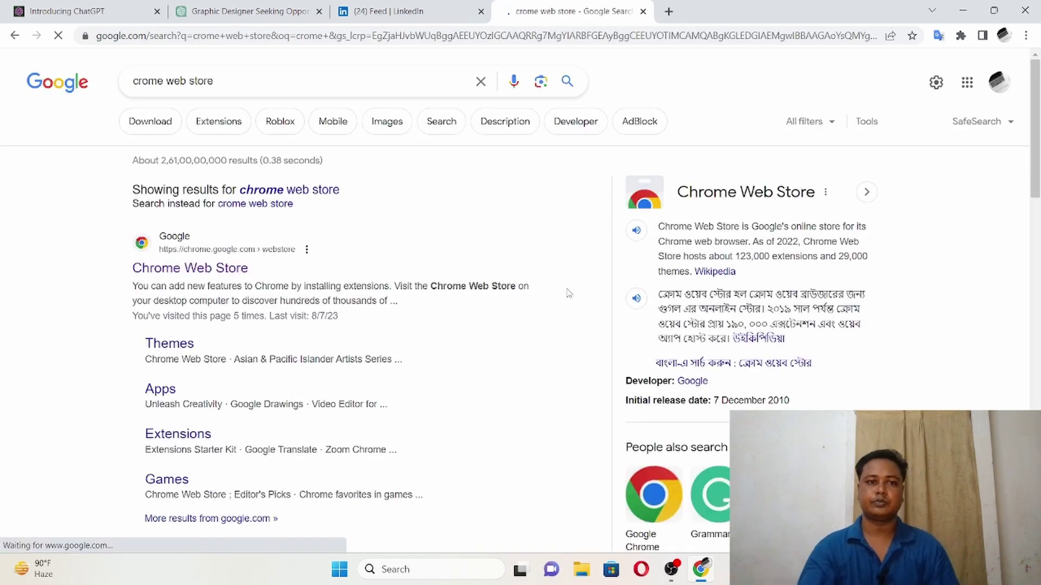
{"action": "left_click", "coordinate": [220, 278]}
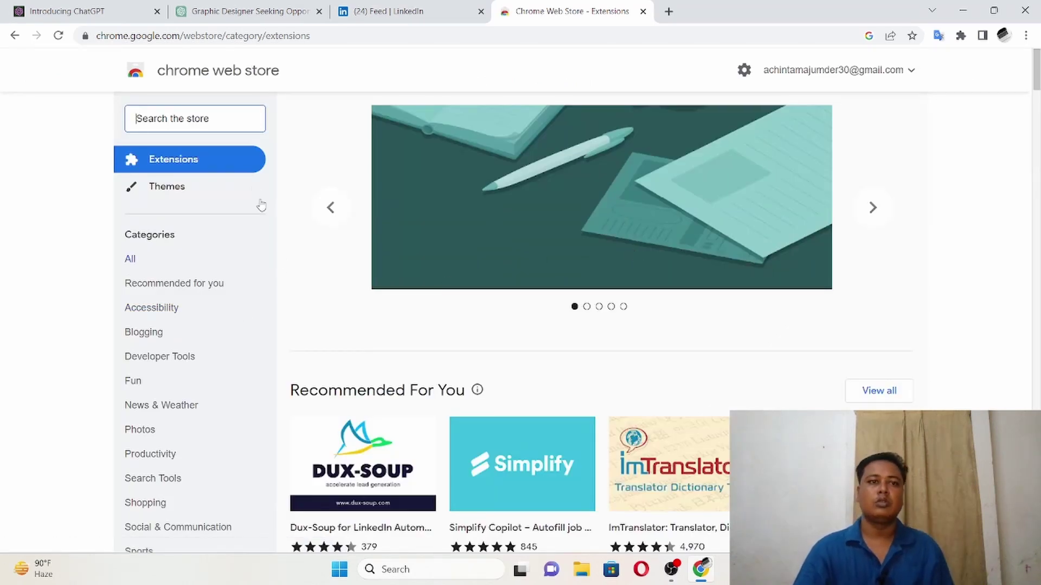
- Search the store for "Octopus" and open the Octopus - All-in-One LinkedIn Automation extension page
{"action": "right_click", "coordinate": [202, 114]}
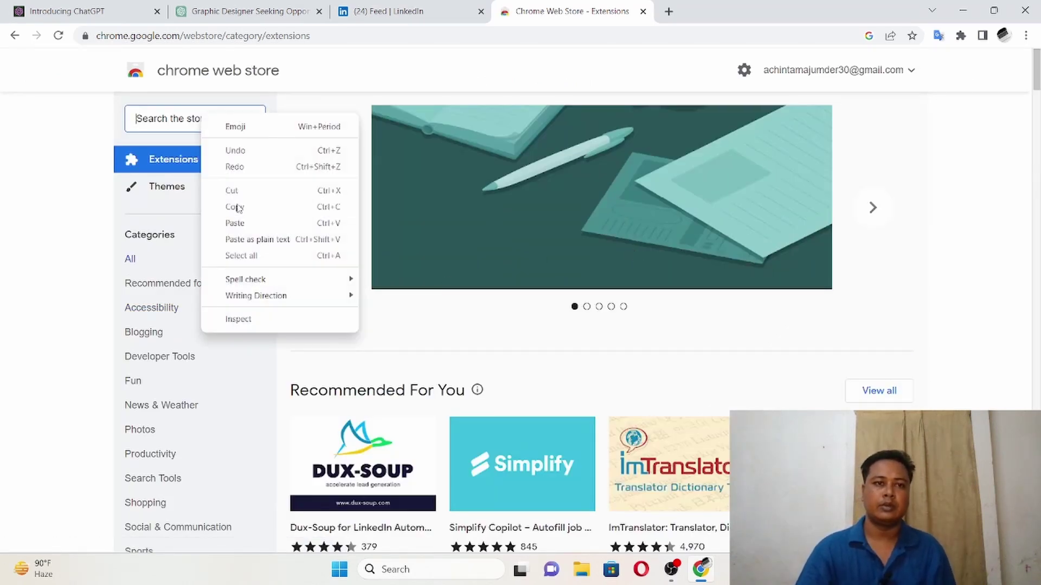
{"action": "left_click", "coordinate": [243, 224]}
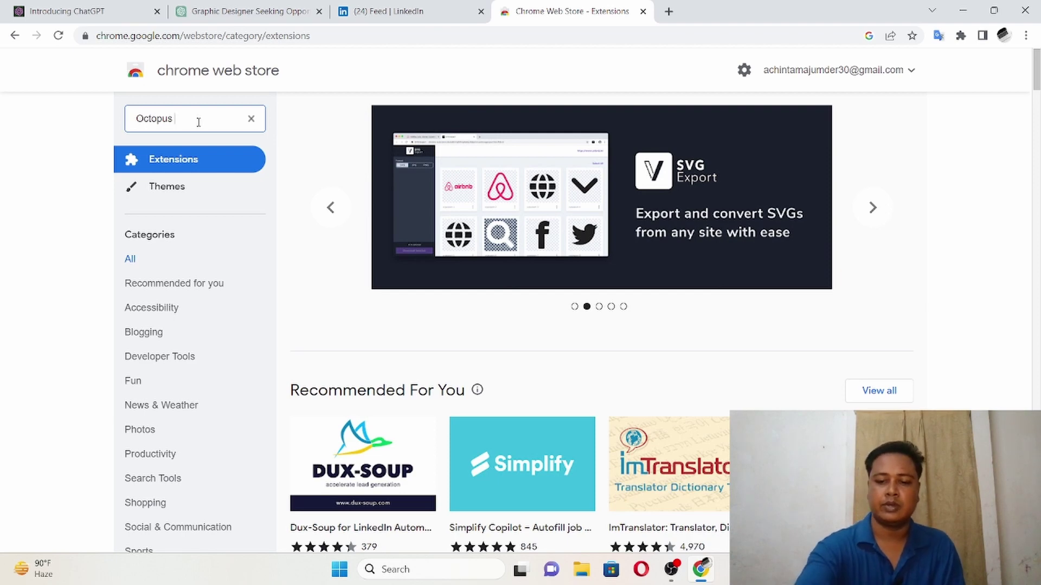
{"action": "key", "text": "Return"}
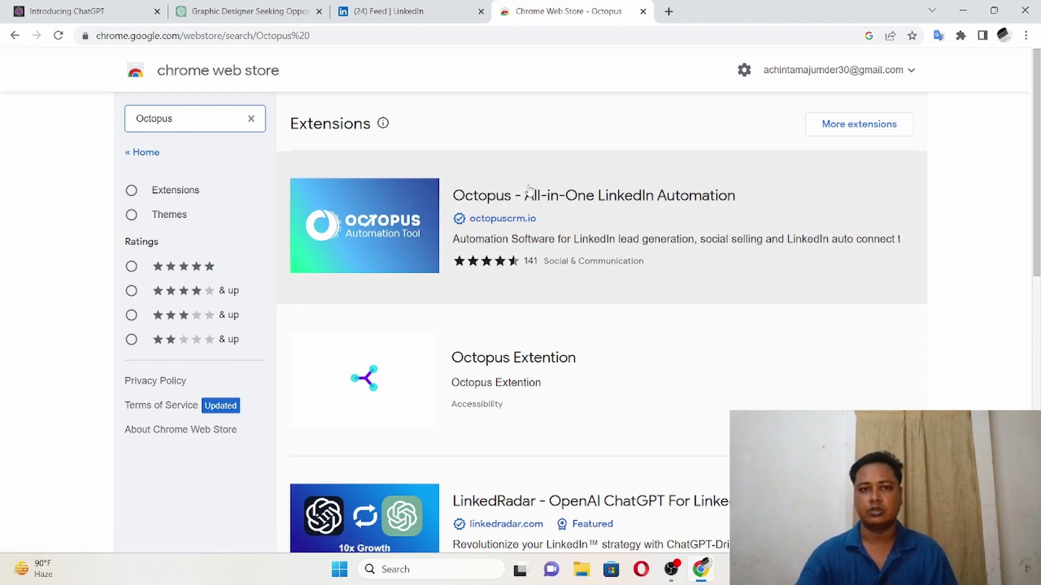
{"action": "left_click", "coordinate": [374, 235]}
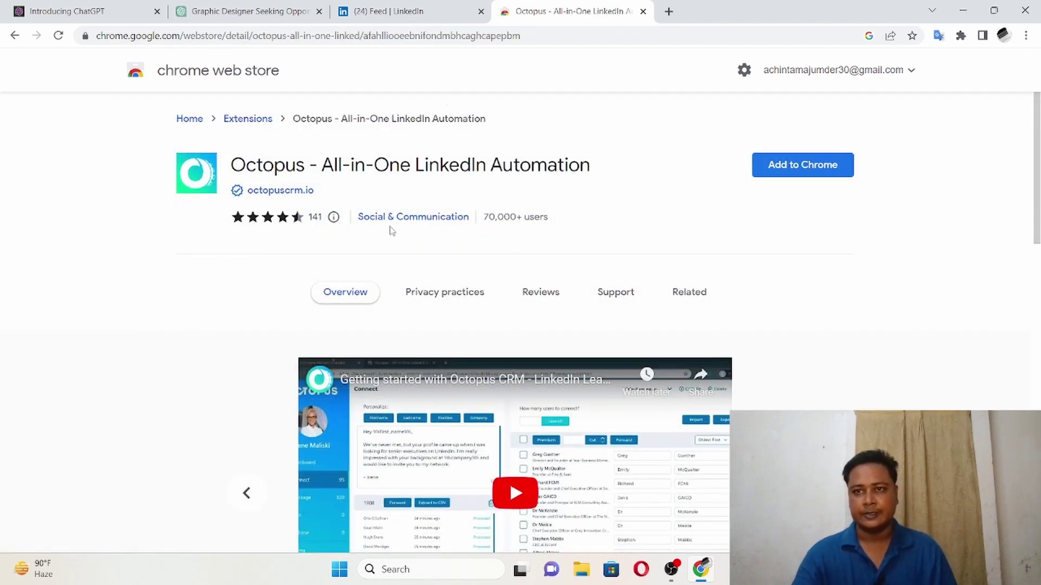
- Add the Octopus - All-in-One LinkedIn Automation extension to Chrome and dismiss the installation notice
{"action": "left_click", "coordinate": [780, 172]}
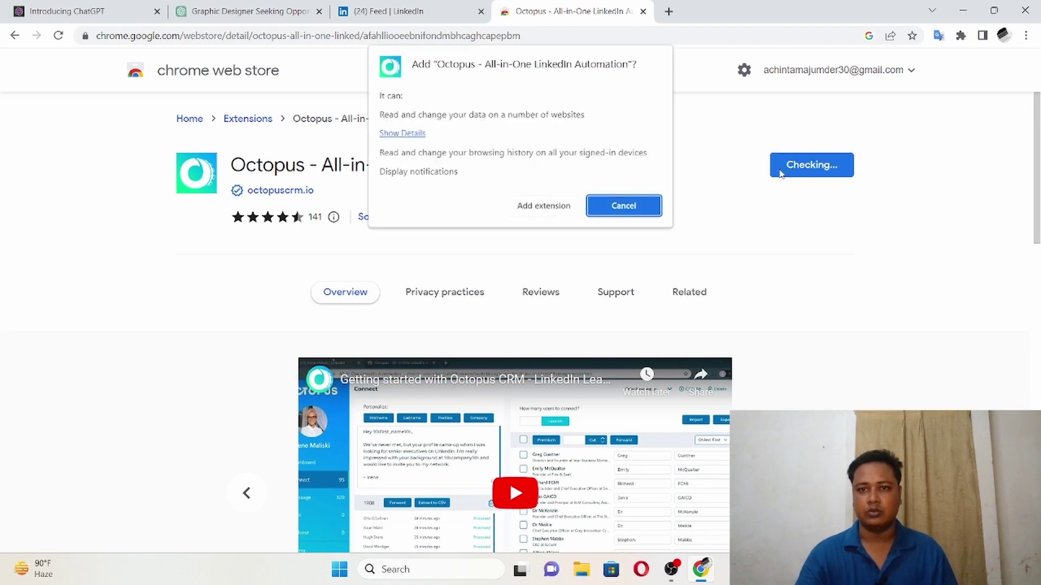
{"action": "left_click", "coordinate": [531, 212]}
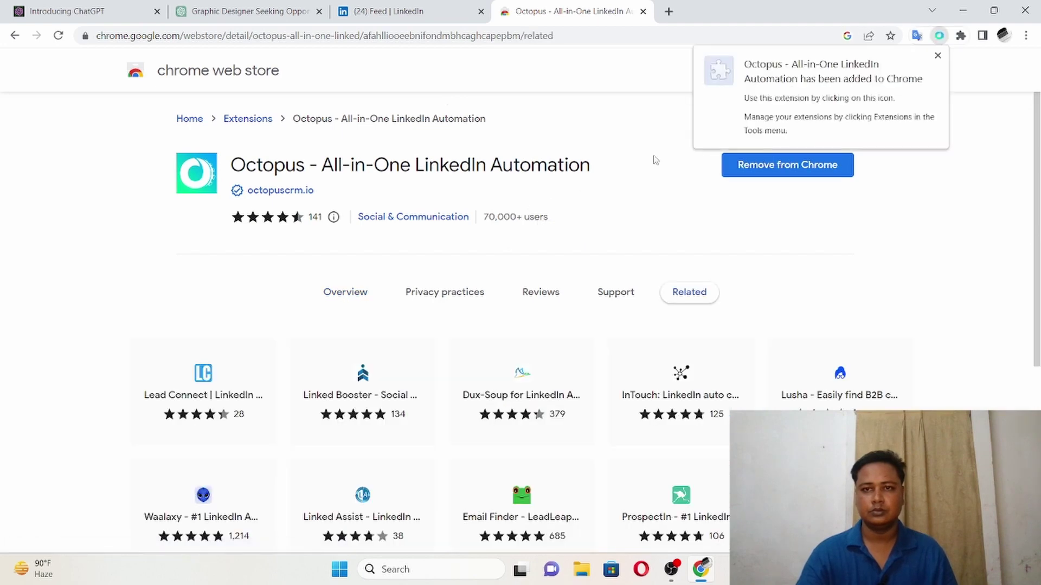
{"action": "left_click", "coordinate": [938, 56]}
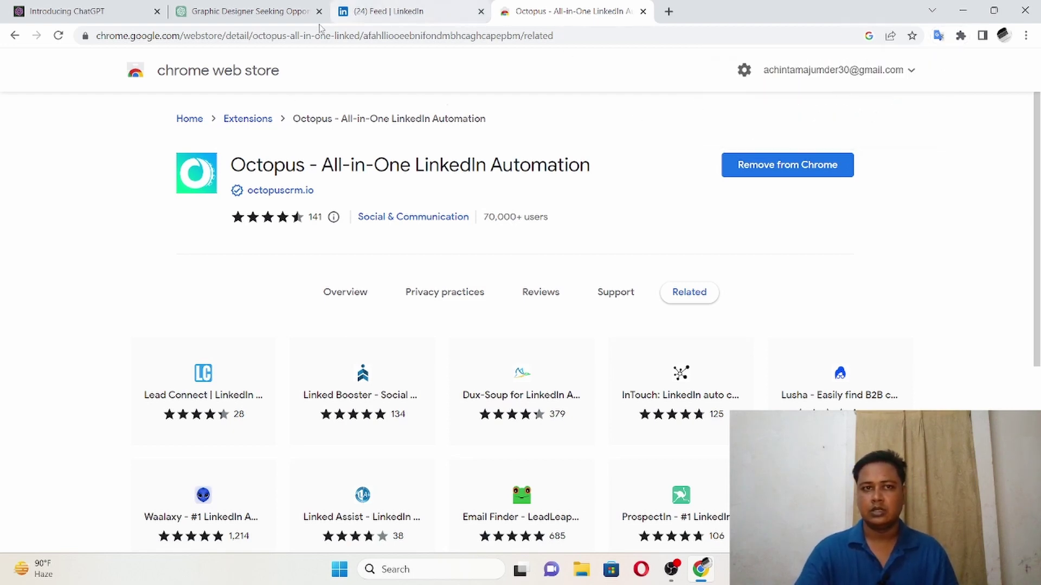
- Return to the LinkedIn feed and search LinkedIn for "founder"
{"action": "left_click", "coordinate": [439, 5]}
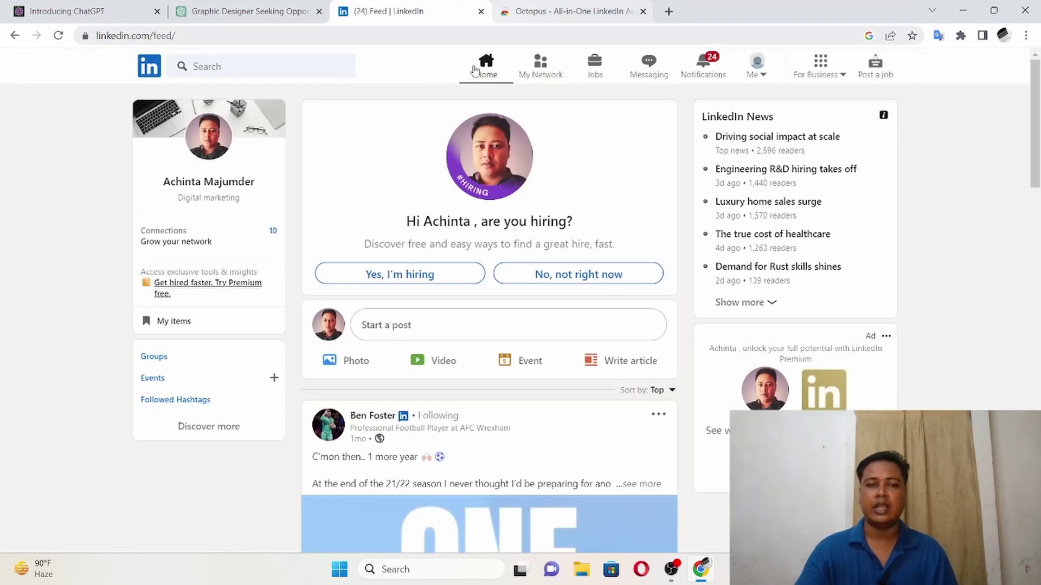
{"action": "left_click", "coordinate": [260, 65]}
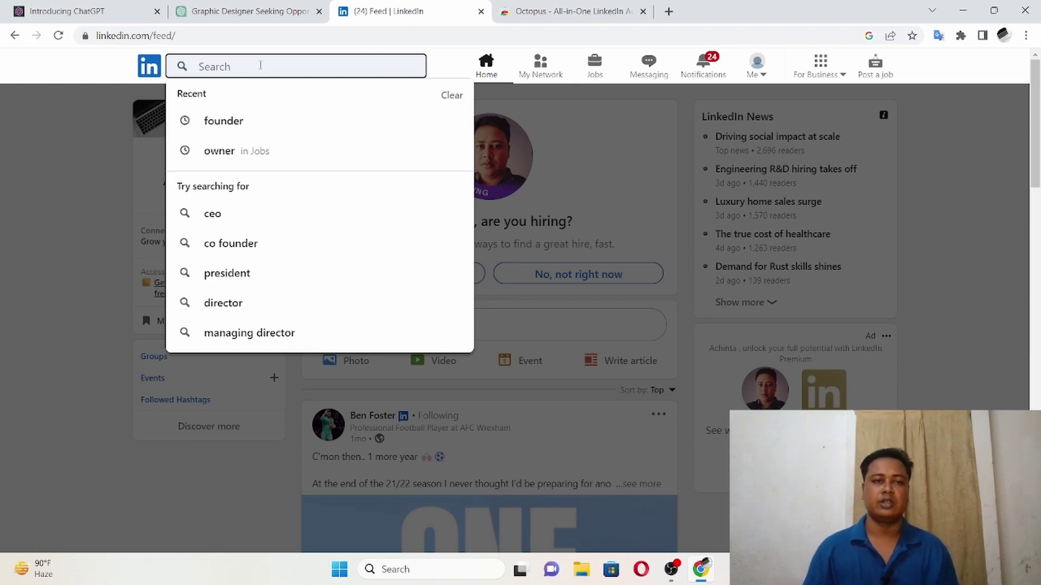
{"action": "left_click", "coordinate": [236, 123]}
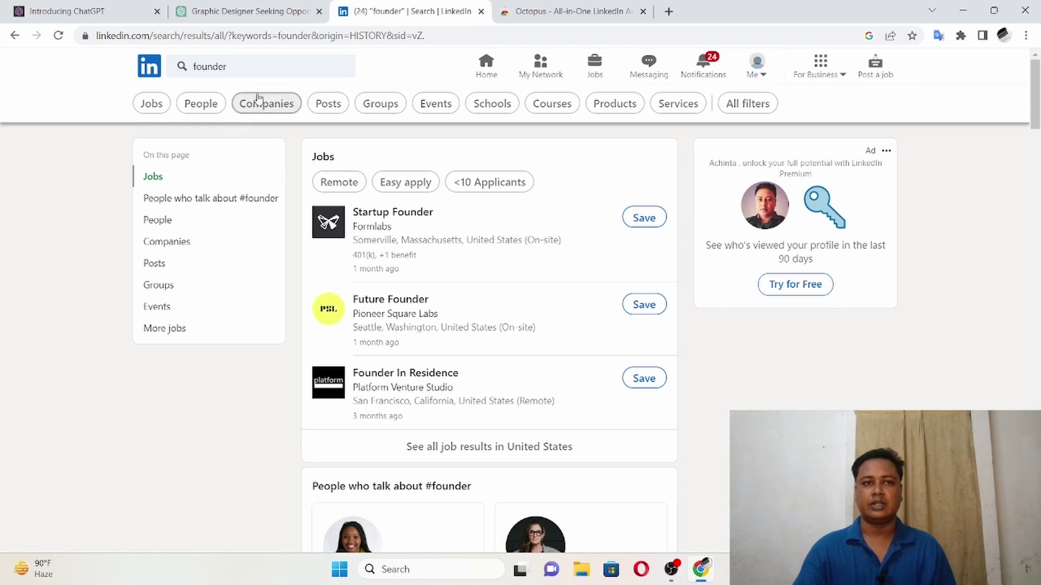
{"action": "left_click", "coordinate": [280, 68]}
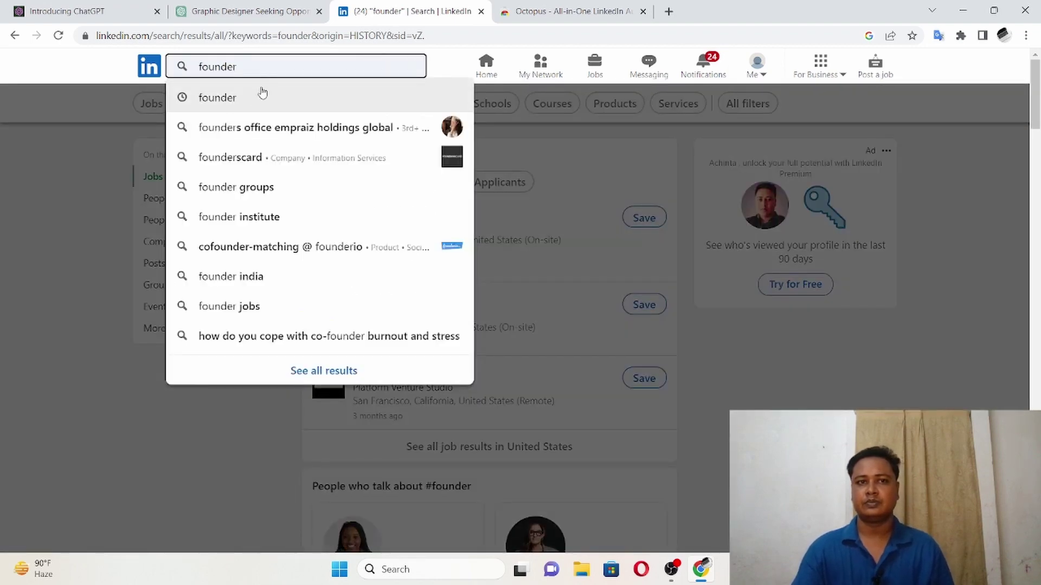
{"action": "left_click", "coordinate": [240, 102]}
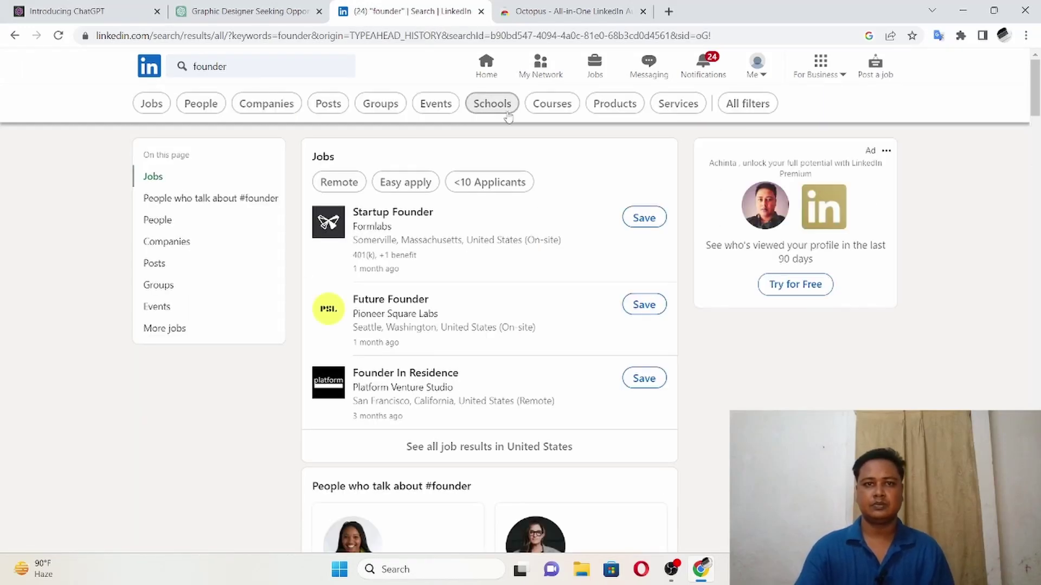
- Restrict the founder results to Jobs and select the Full-time job type
{"action": "left_click", "coordinate": [148, 106]}
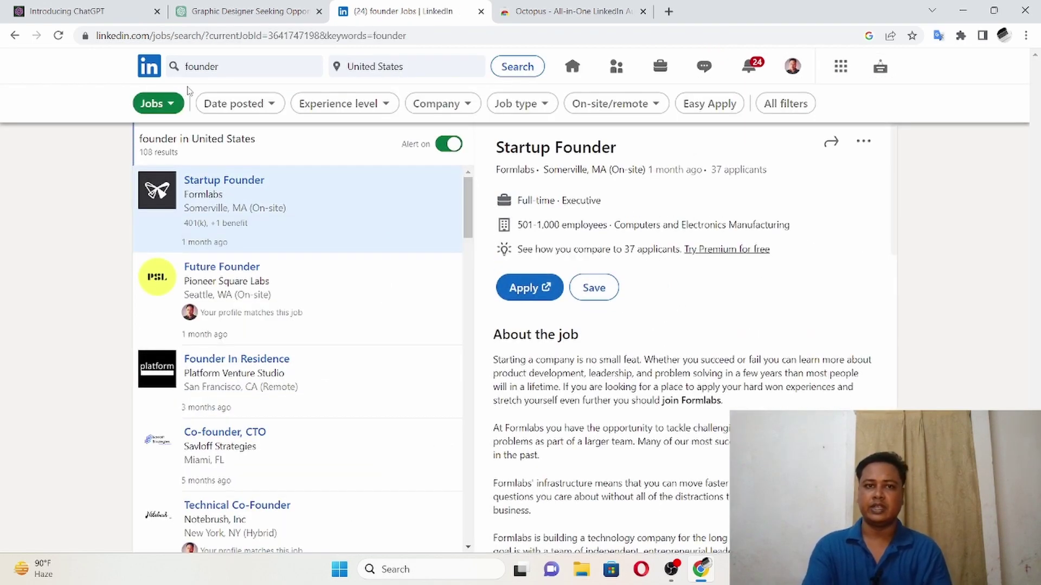
{"action": "left_click", "coordinate": [531, 104]}
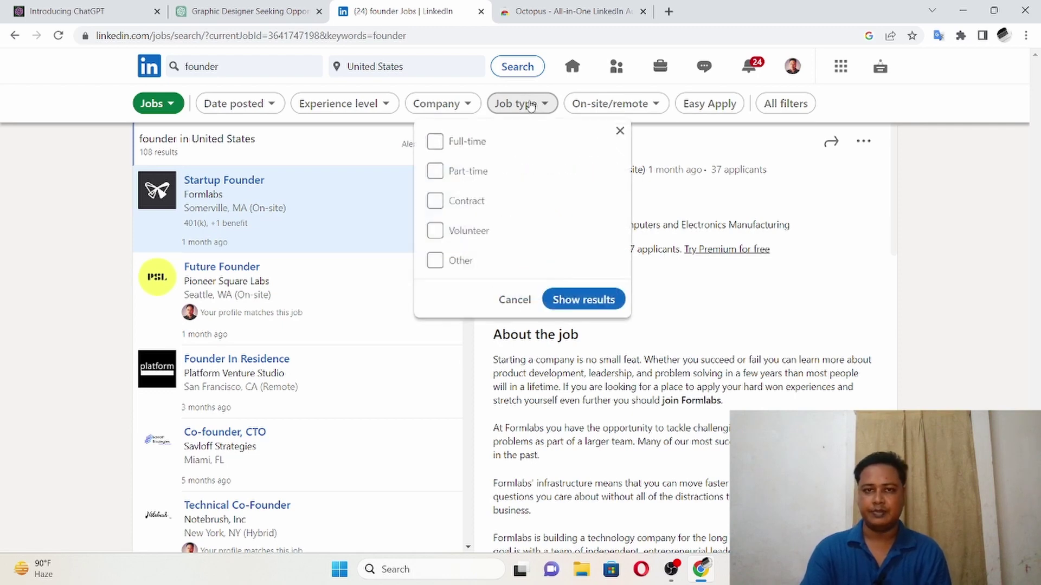
{"action": "left_click", "coordinate": [435, 144]}
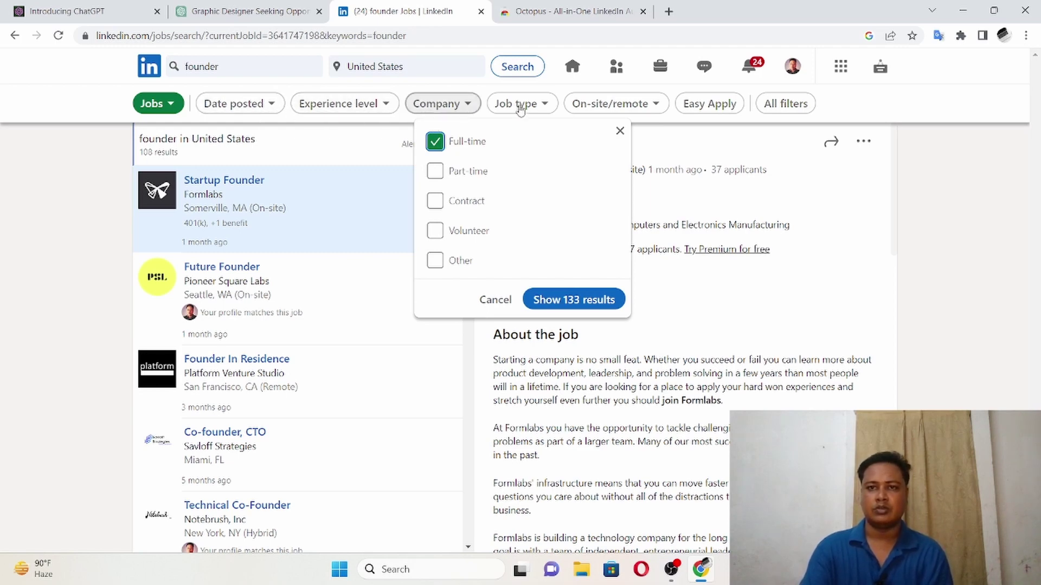
- Switch the full filter set from Jobs to People and restrict it to 3rd+ connections located in the United States
{"action": "left_click", "coordinate": [775, 105]}
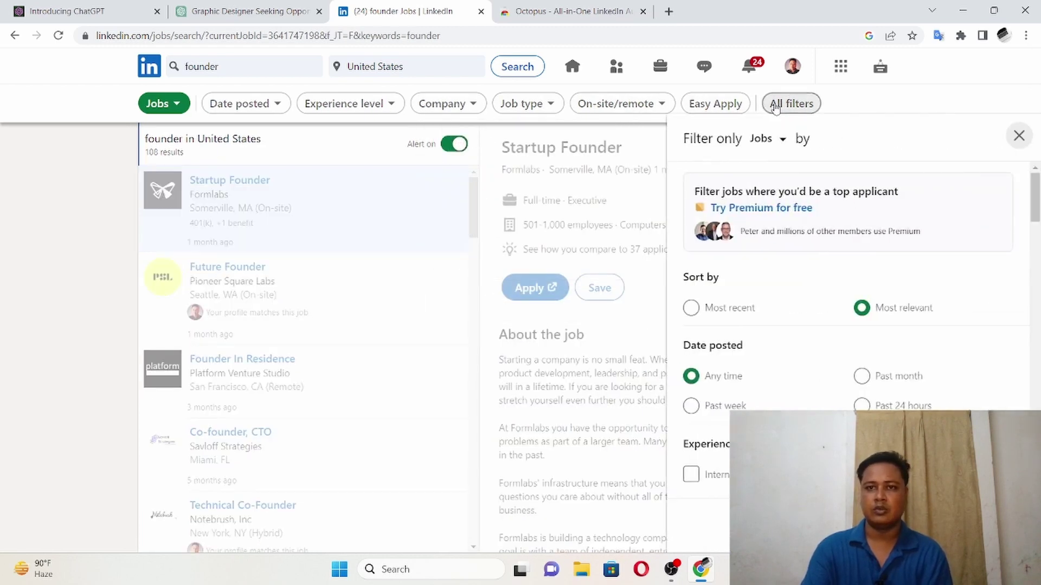
{"action": "left_click", "coordinate": [783, 142]}
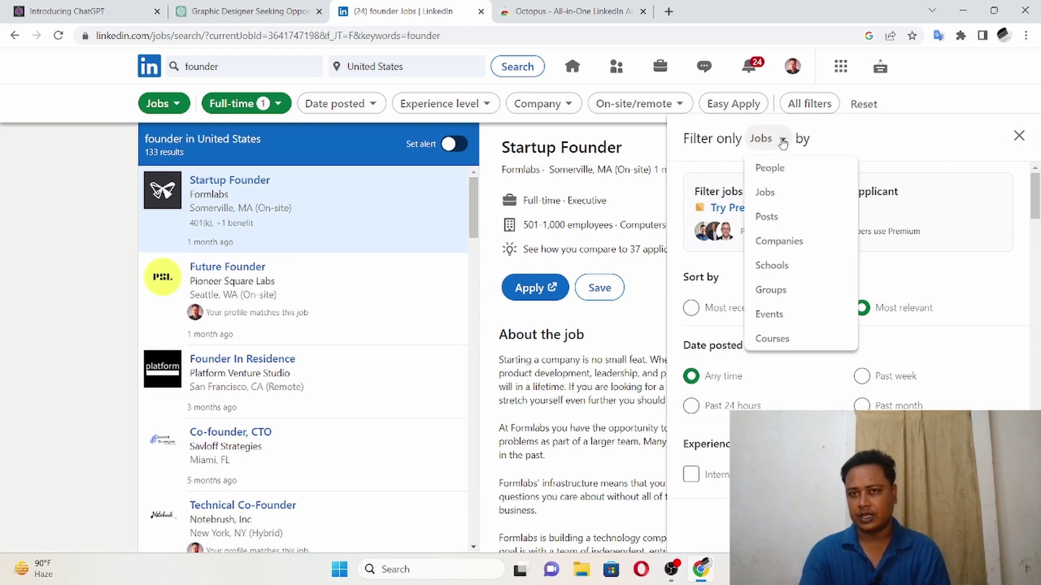
{"action": "left_click", "coordinate": [768, 168]}
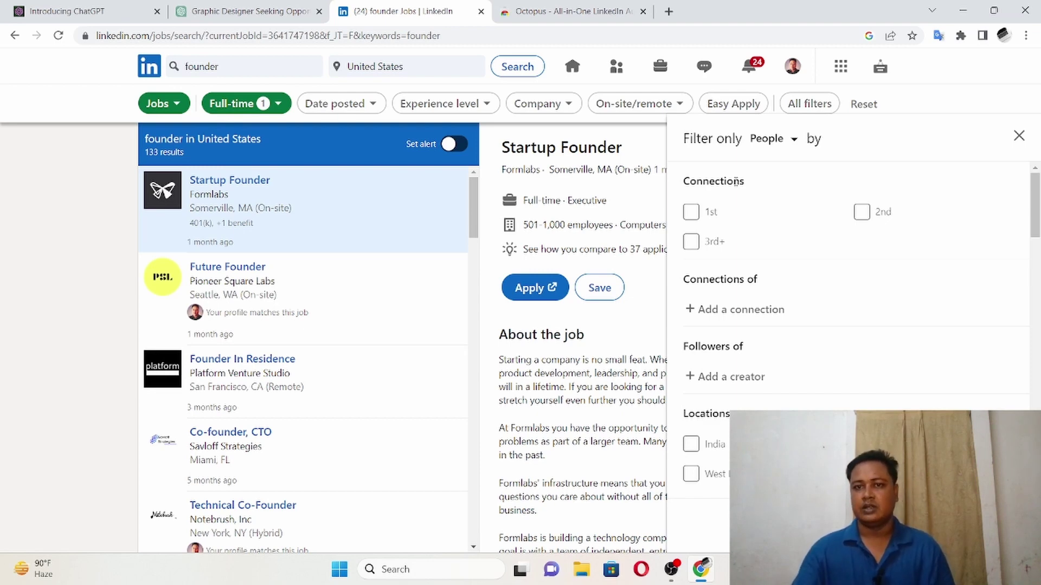
{"action": "left_click", "coordinate": [691, 241]}
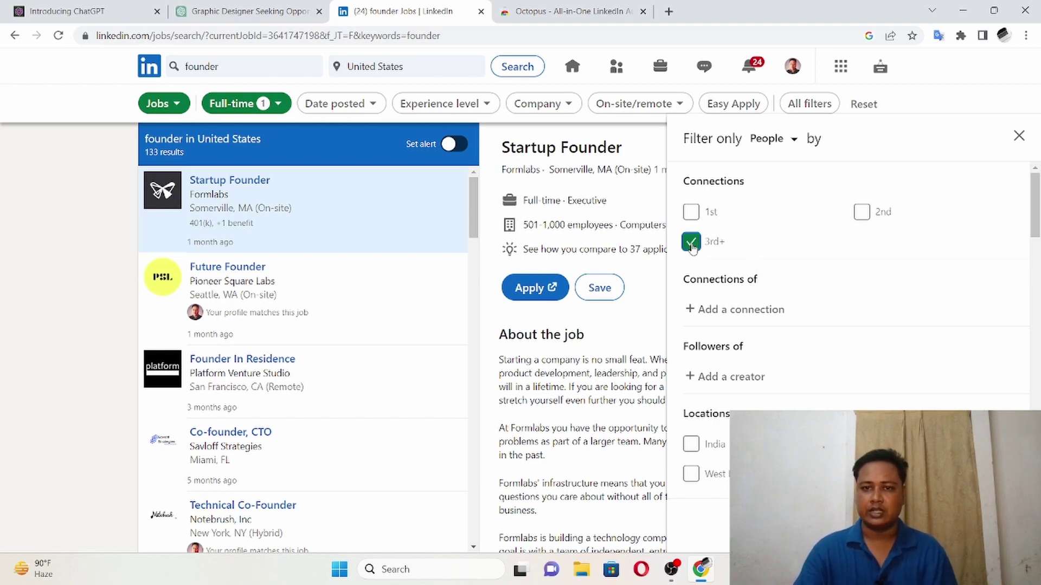
{"action": "scroll", "coordinate": [799, 244], "scroll_direction": "down", "scroll_amount": 3}
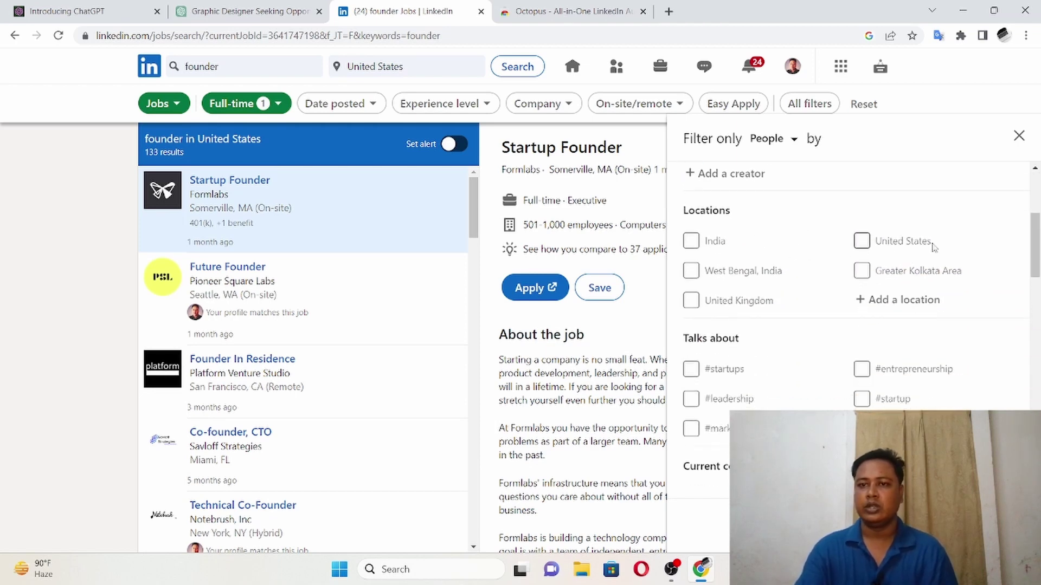
{"action": "left_click", "coordinate": [861, 241]}
- Limit the people filter to English profile language and show the filtered founder results
{"action": "scroll", "coordinate": [805, 265], "scroll_direction": "down", "scroll_amount": 6}
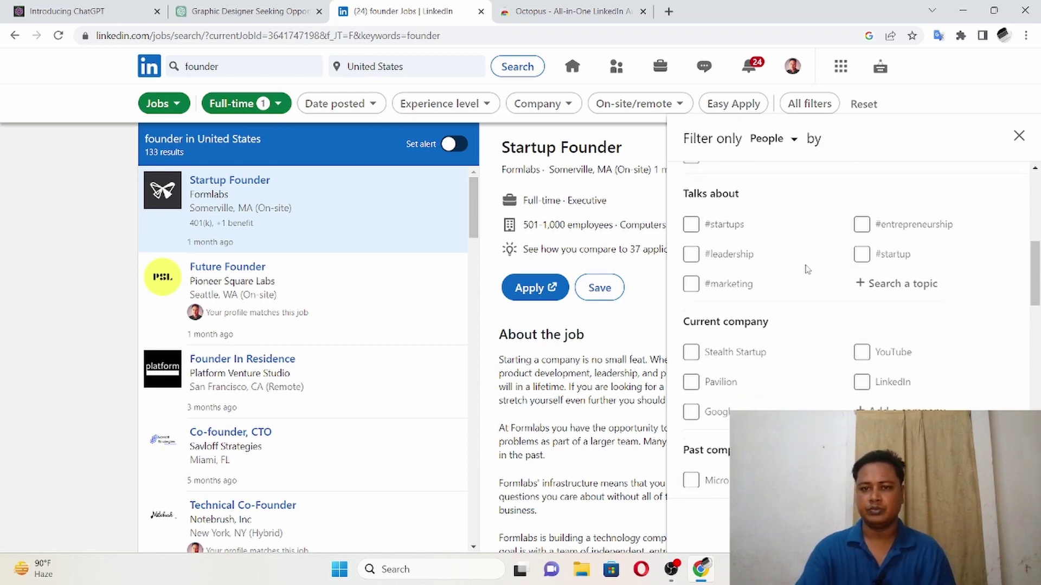
{"action": "scroll", "coordinate": [796, 271], "scroll_direction": "down", "scroll_amount": 4}
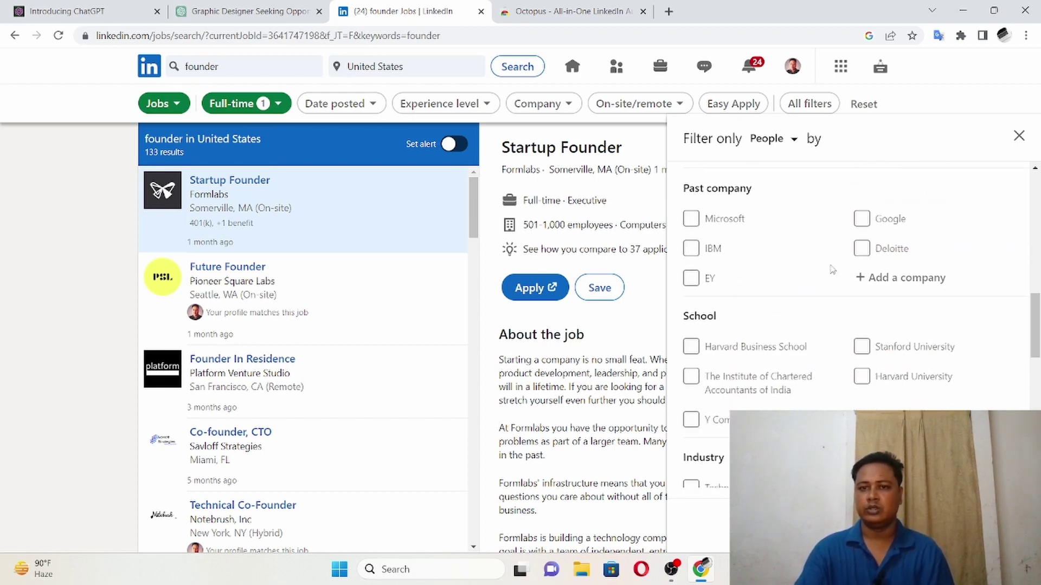
{"action": "scroll", "coordinate": [767, 310], "scroll_direction": "down", "scroll_amount": 3}
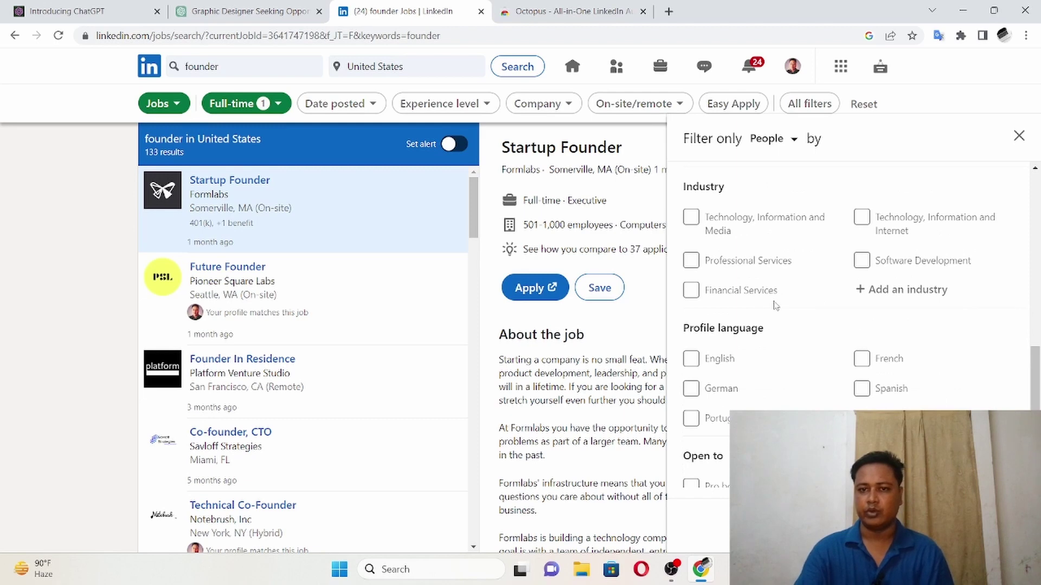
{"action": "scroll", "coordinate": [766, 306], "scroll_direction": "down", "scroll_amount": 1}
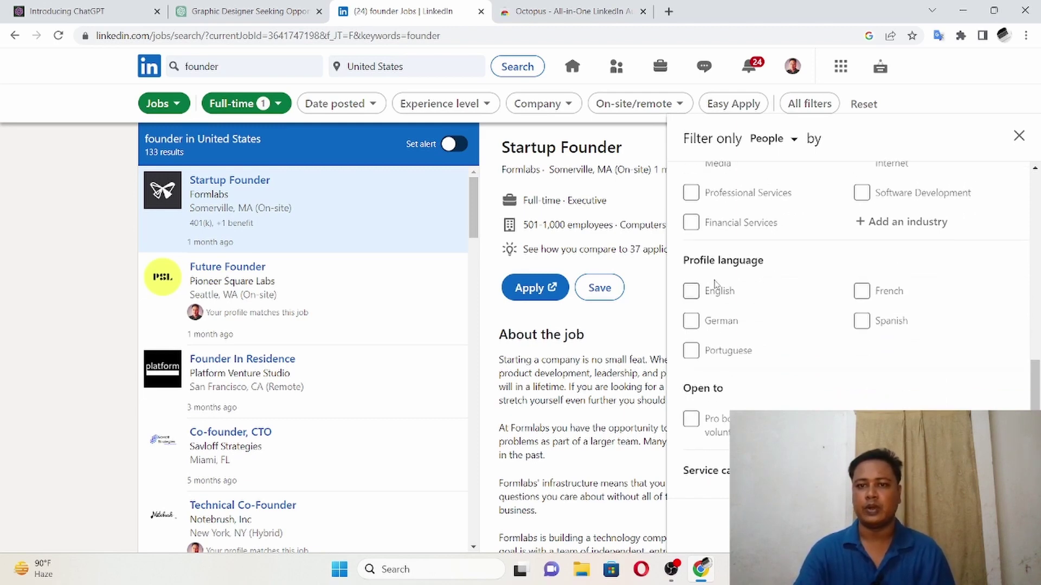
{"action": "left_click", "coordinate": [690, 290]}
{"action": "scroll", "coordinate": [781, 286], "scroll_direction": "down", "scroll_amount": 2}
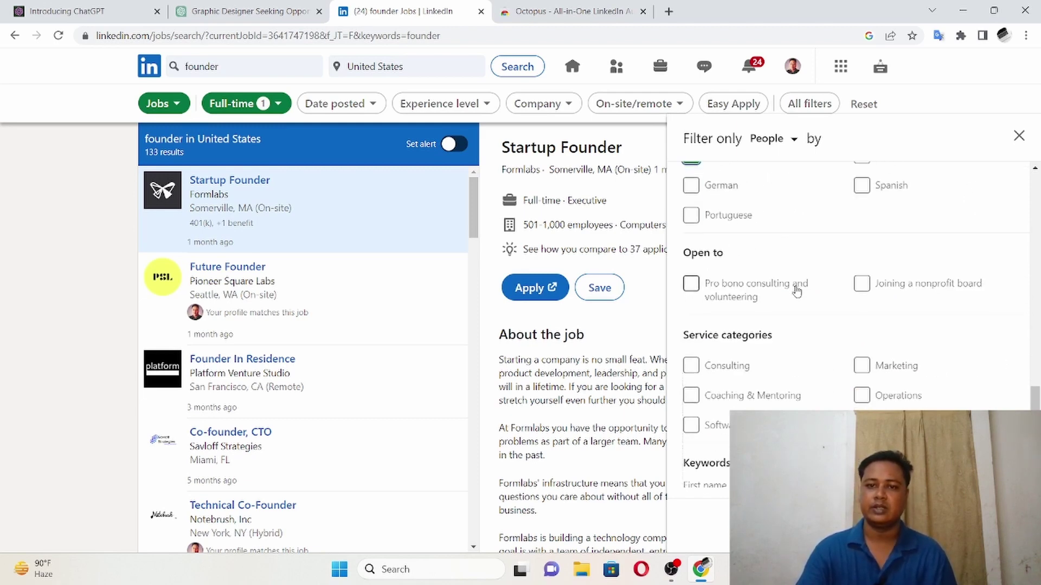
{"action": "scroll", "coordinate": [795, 291], "scroll_direction": "down", "scroll_amount": 2}
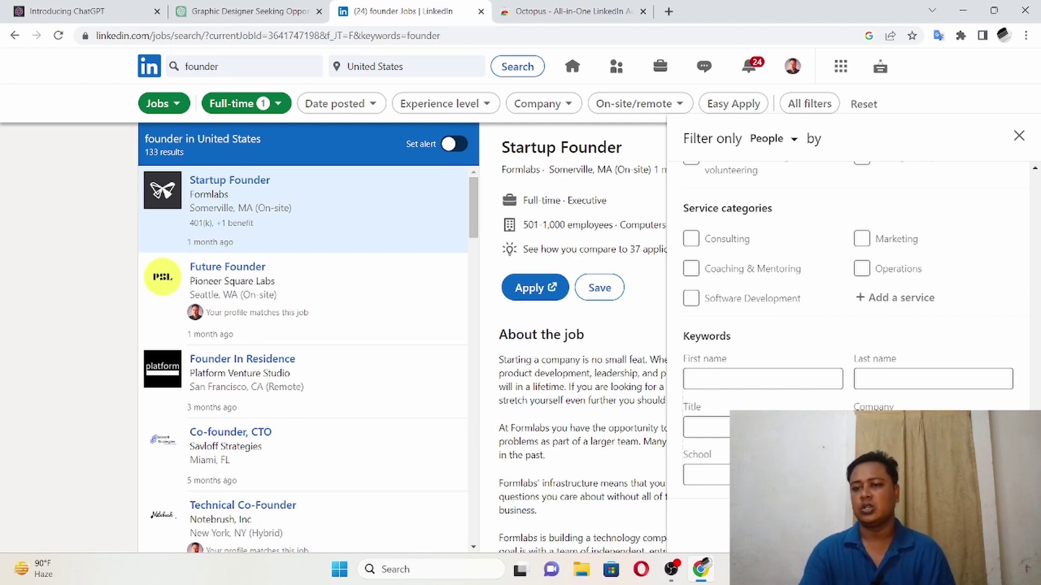
{"action": "left_click", "coordinate": [978, 526]}
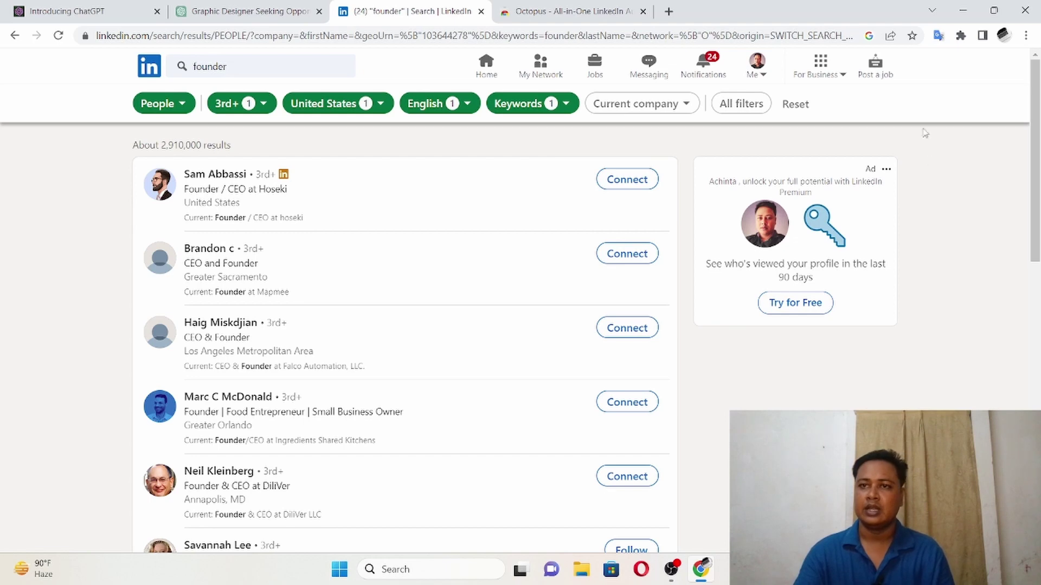
- Pin the Octopus extension to the browser, open it and refresh the LinkedIn page as it requests
{"action": "left_click", "coordinate": [961, 37]}
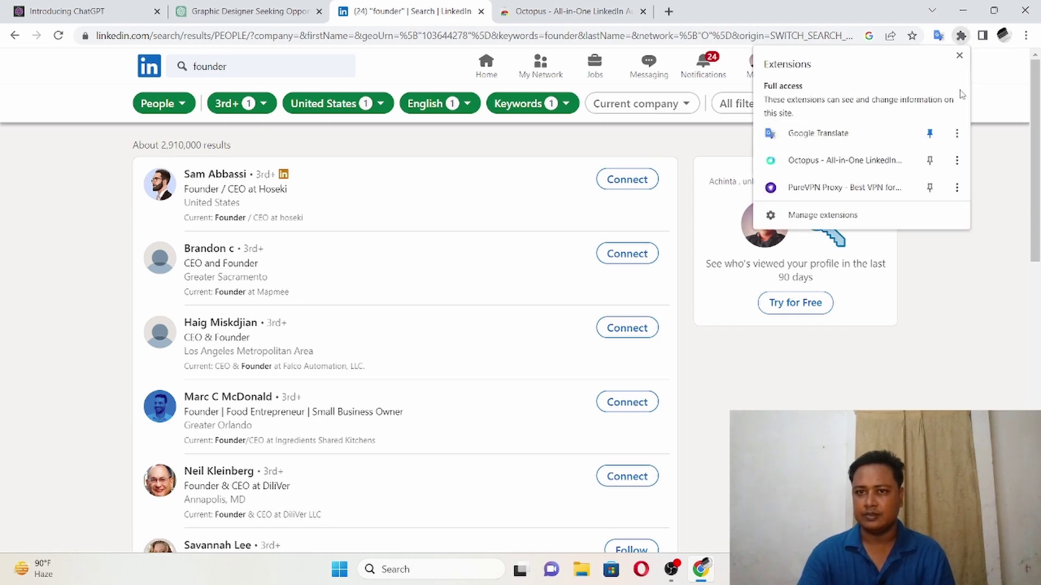
{"action": "left_click", "coordinate": [930, 161]}
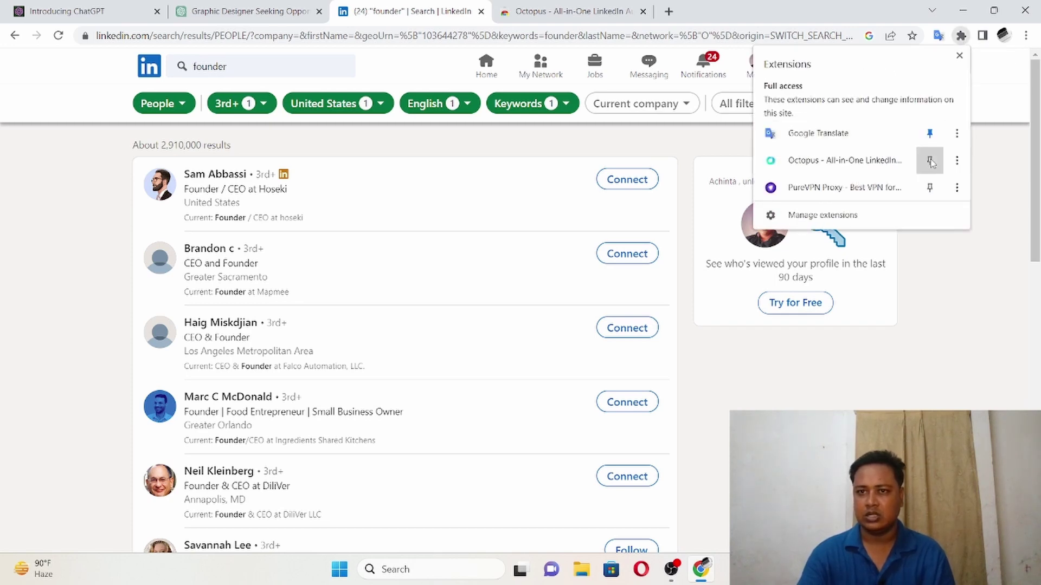
{"action": "left_click", "coordinate": [940, 36]}
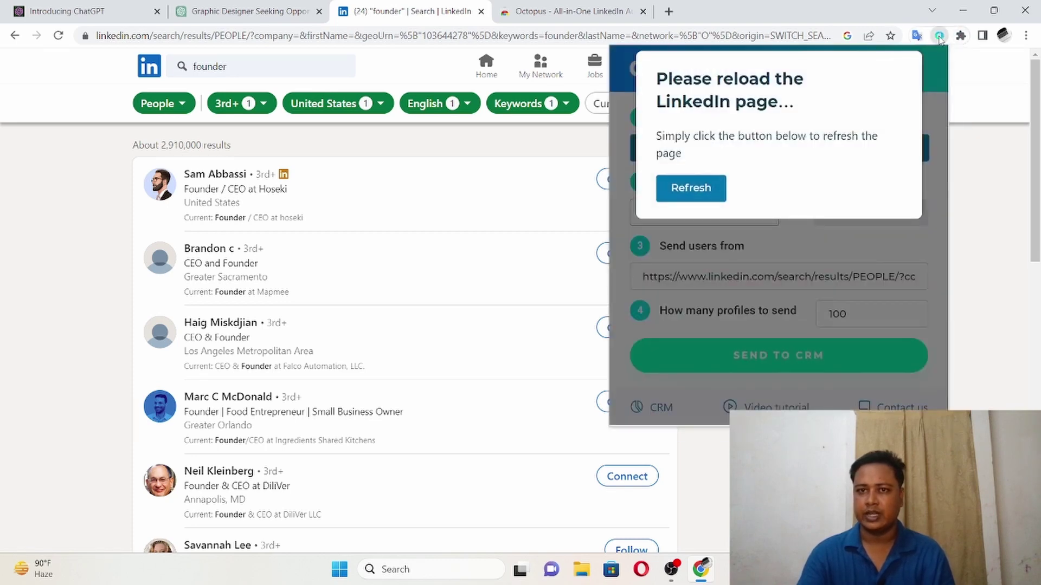
{"action": "left_click", "coordinate": [702, 186]}
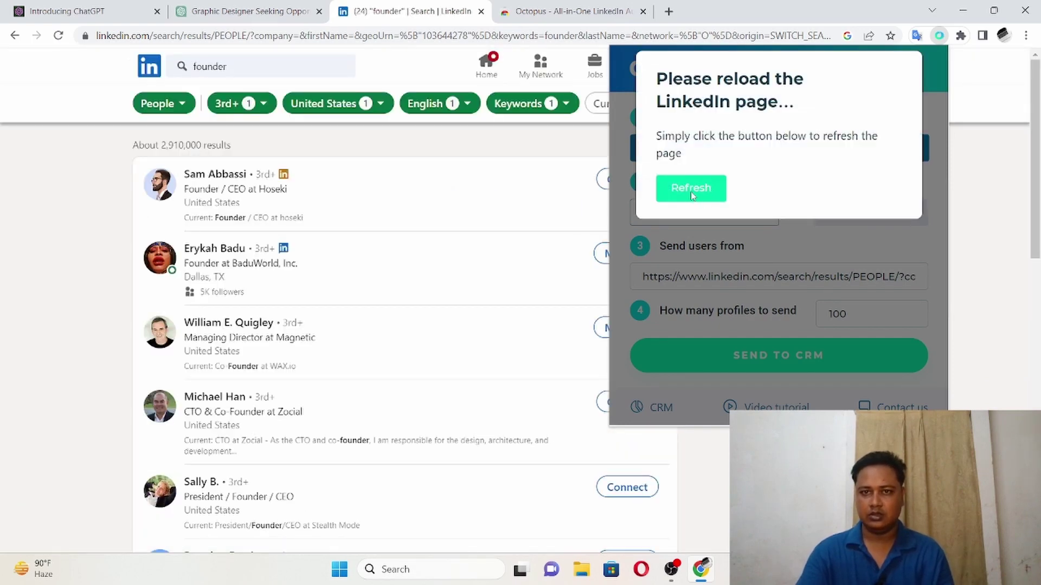
{"action": "left_click", "coordinate": [691, 190]}
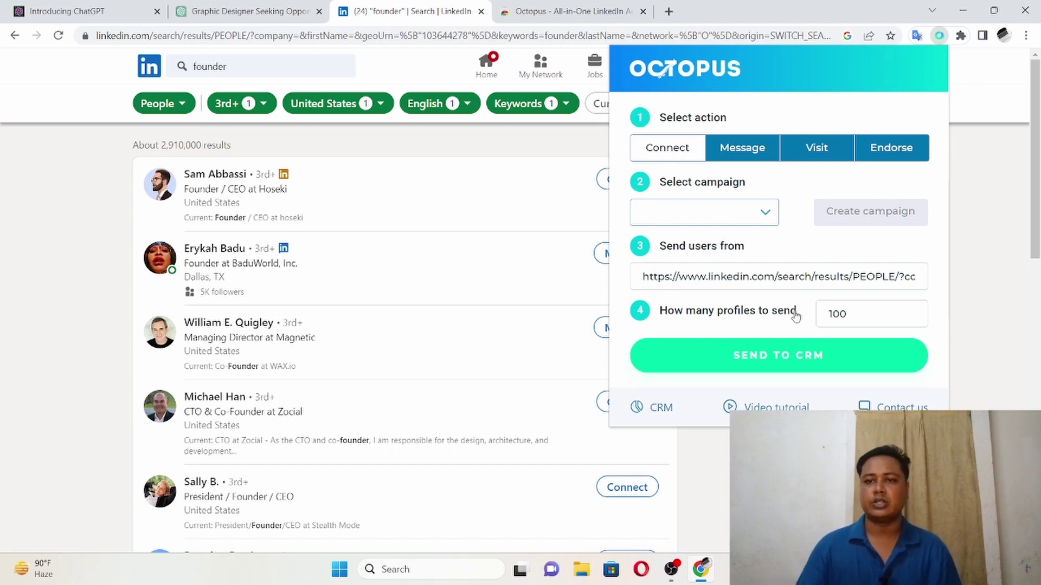
- Set the number of profiles to send to 200 in Octopus and open its CRM
{"action": "left_click", "coordinate": [836, 313]}
{"action": "key", "text": "BackSpace"}
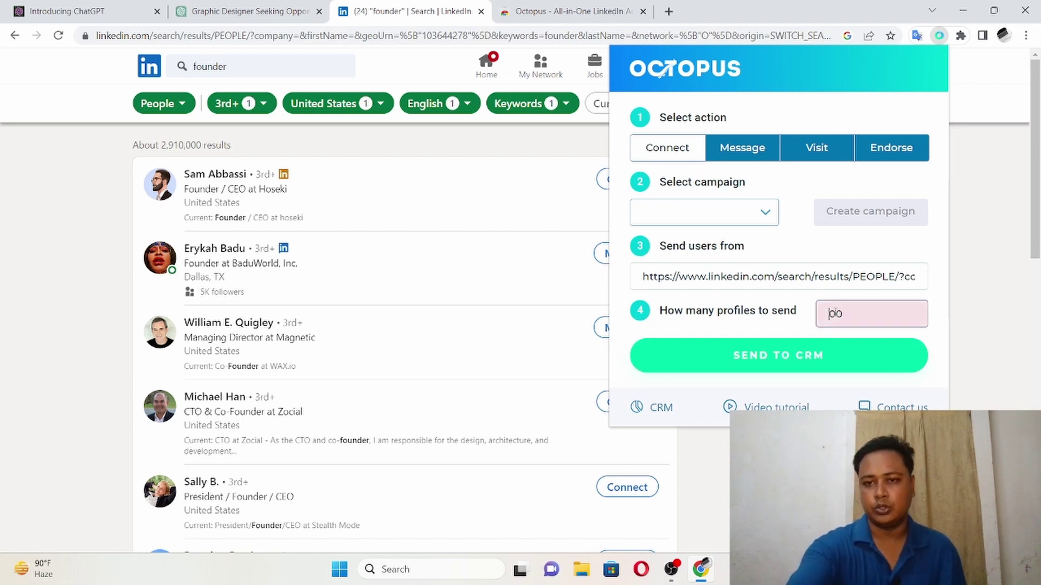
{"action": "type", "text": "200"}
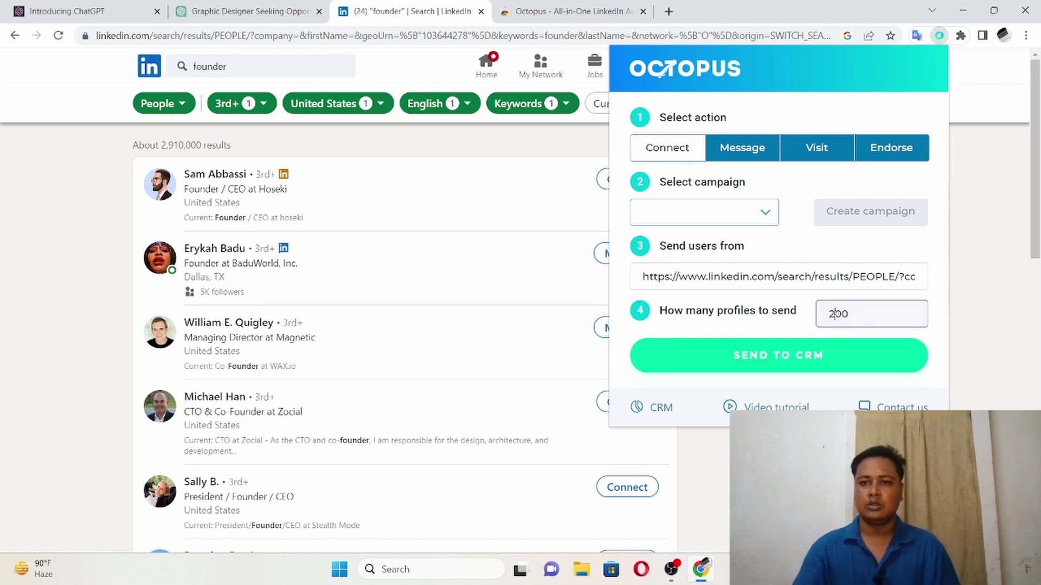
{"action": "left_click", "coordinate": [656, 407]}
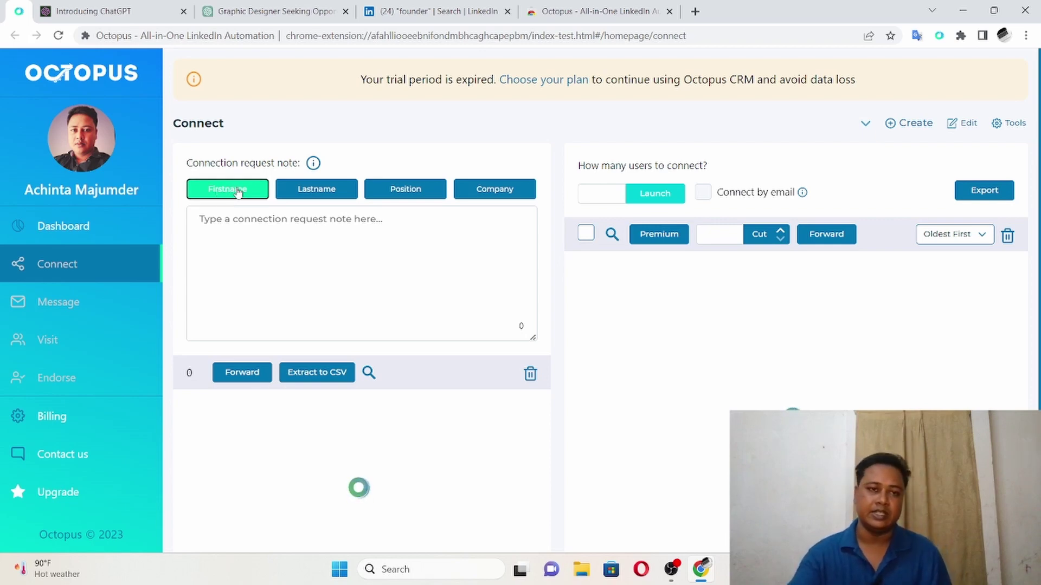
- Switch to the ChatGPT conversation and copy the whole 40-word graphic designer cover letter
{"action": "left_click", "coordinate": [203, 223]}
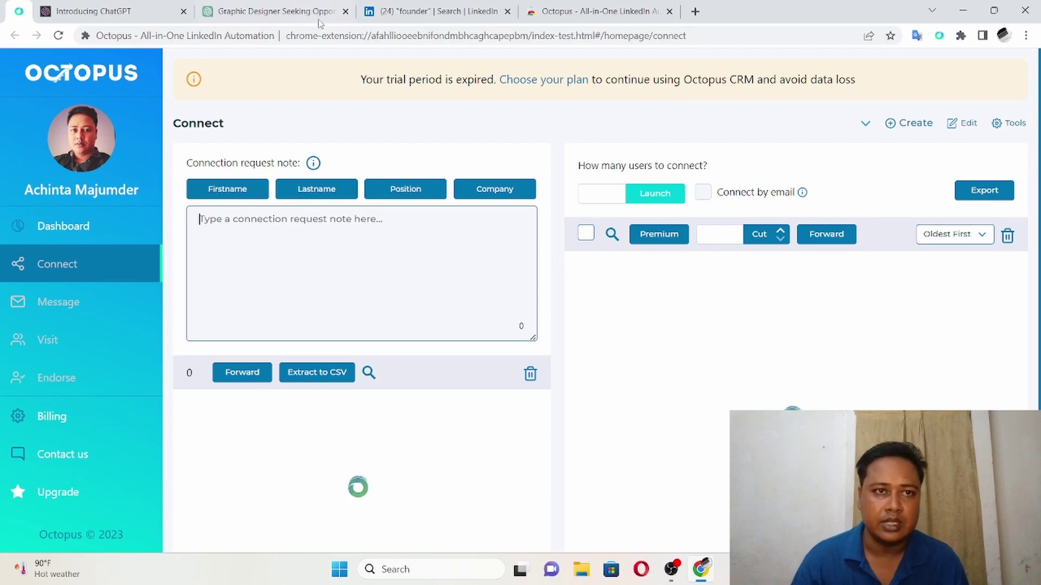
{"action": "left_click", "coordinate": [262, 5]}
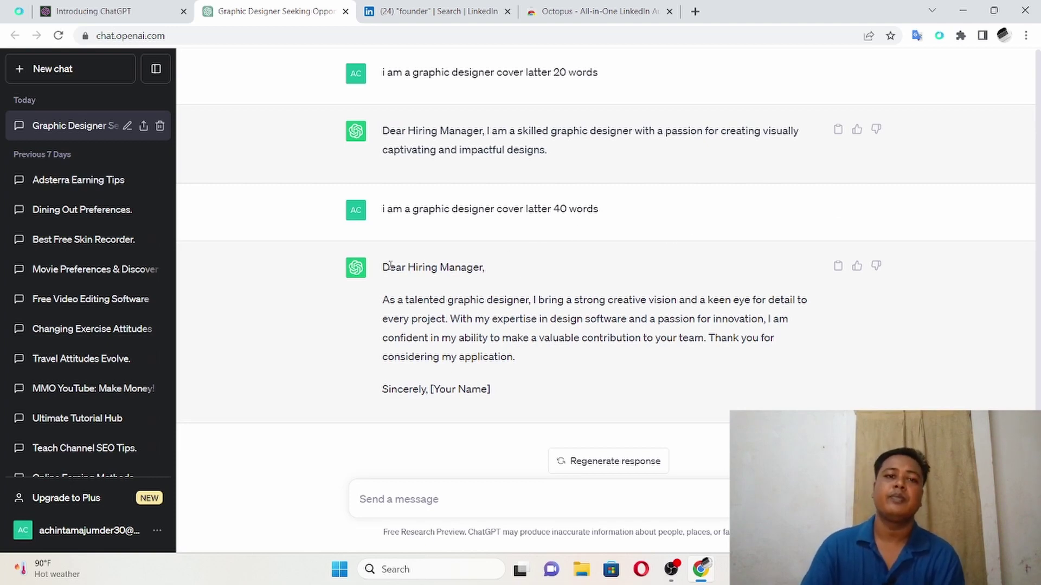
{"action": "left_click_drag", "start_coordinate": [383, 267], "coordinate": [500, 392]}
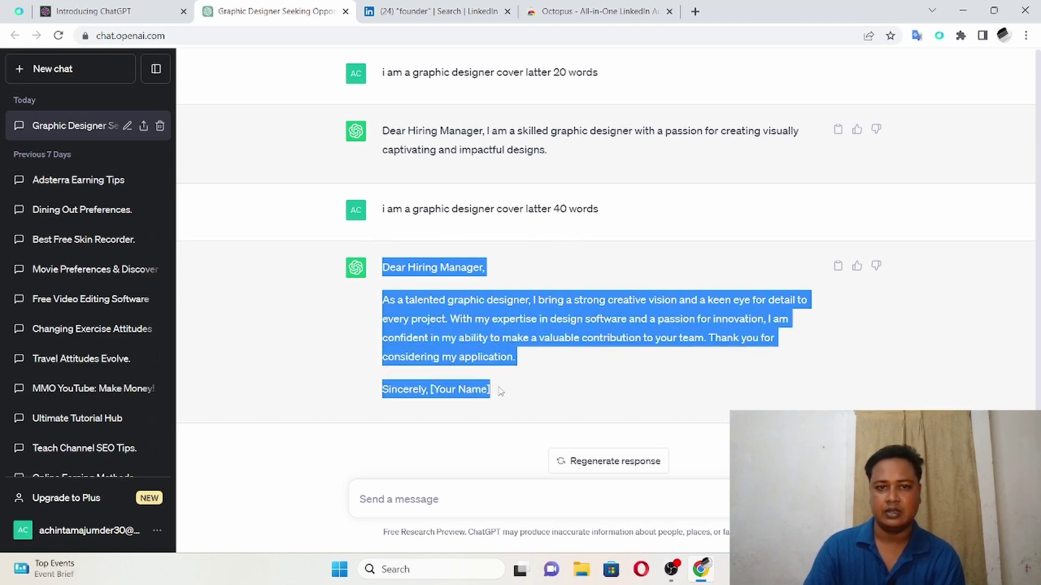
{"action": "right_click", "coordinate": [462, 333]}
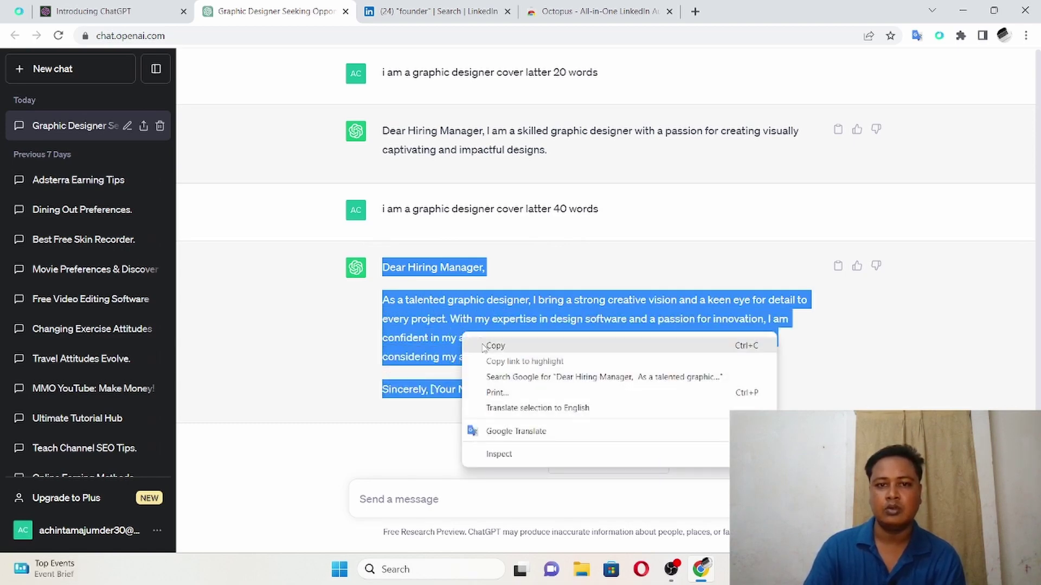
{"action": "left_click", "coordinate": [484, 347]}
- Paste the cover letter into the Octopus connection request note and delete the stray "m" at its end
{"action": "left_click", "coordinate": [594, 11]}
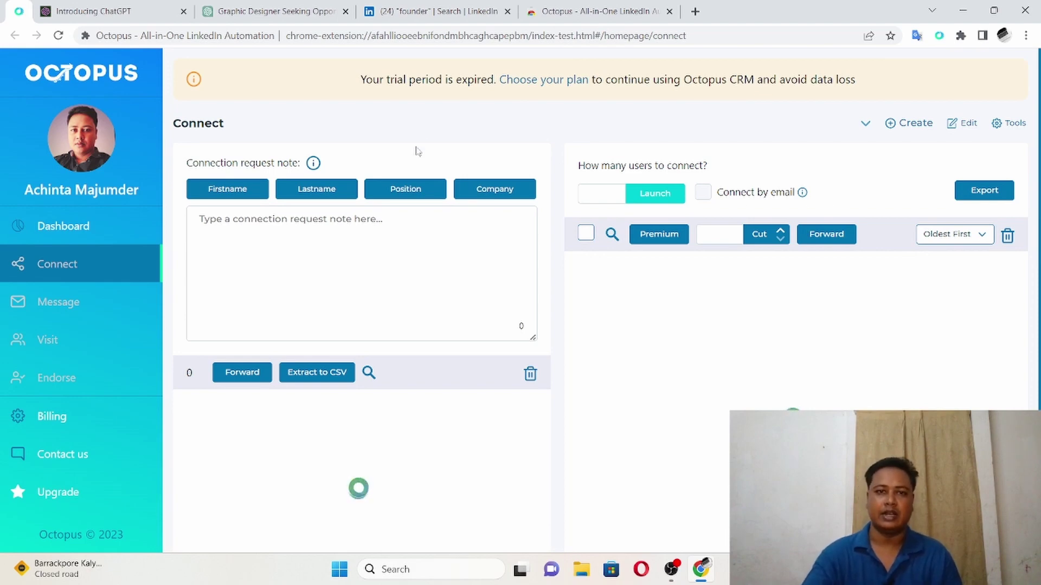
{"action": "right_click", "coordinate": [323, 233]}
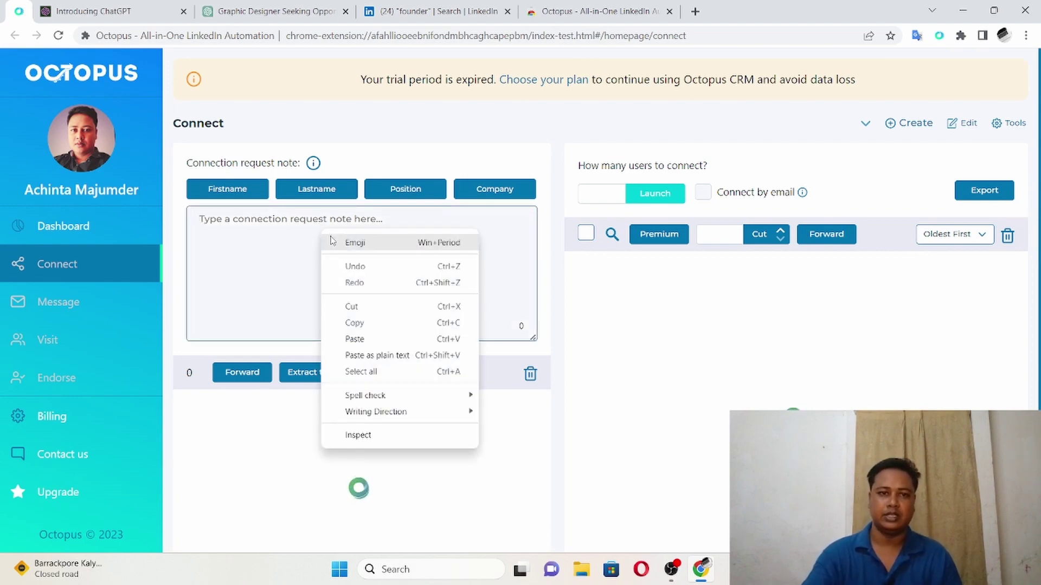
{"action": "left_click", "coordinate": [369, 340]}
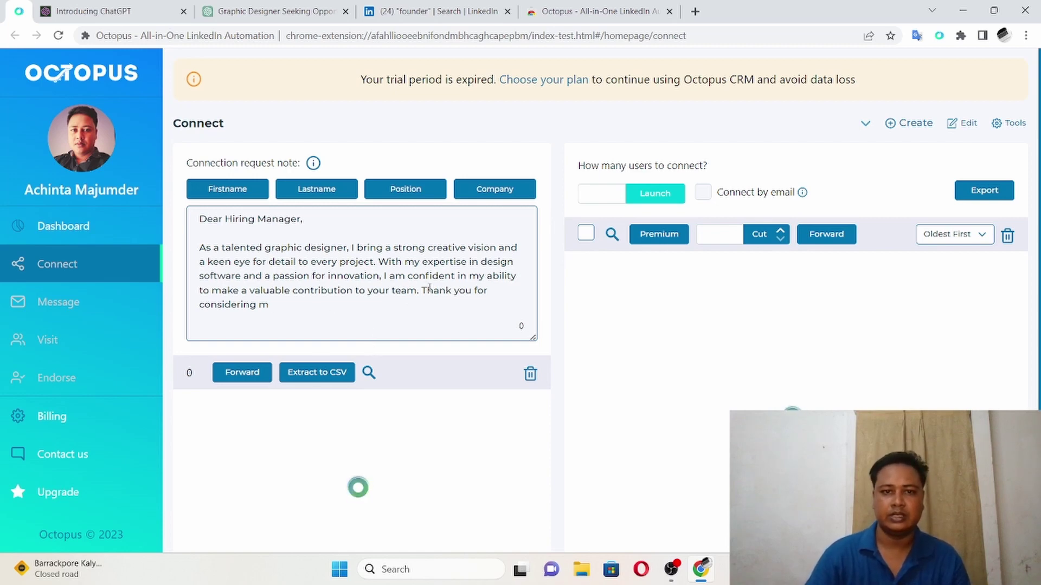
{"action": "double_click", "coordinate": [277, 308]}
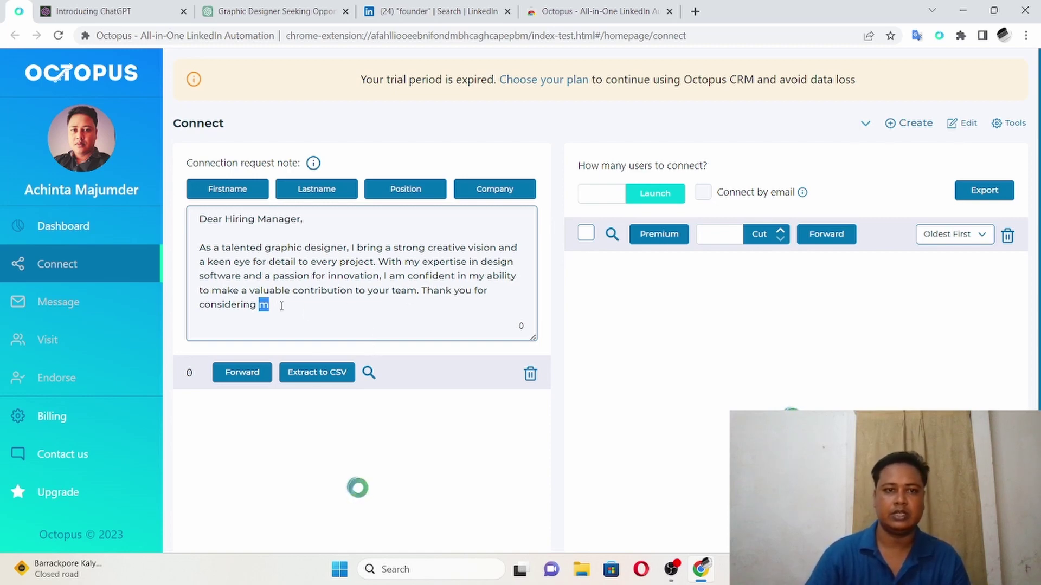
{"action": "key", "text": "BackSpace"}
{"action": "key", "text": "BackSpace"}
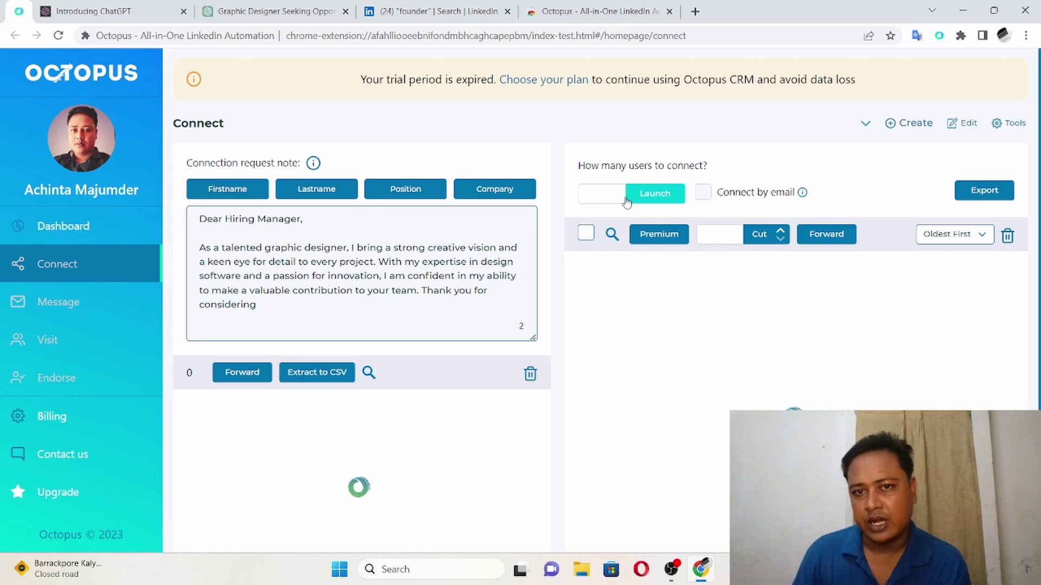
- Set the number of users to connect to 100 and launch the connection campaign
{"action": "left_click", "coordinate": [589, 196]}
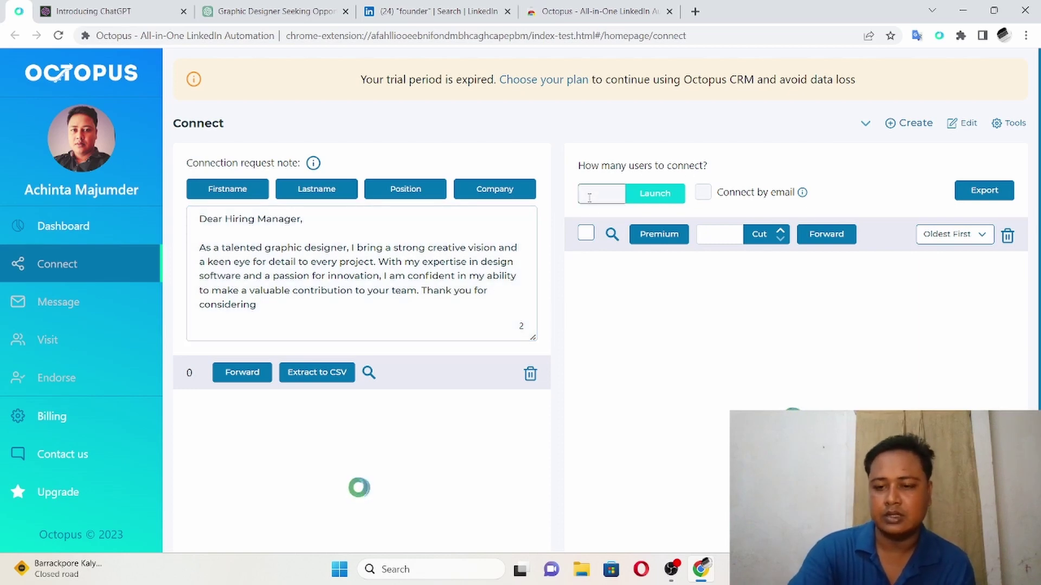
{"action": "type", "text": "100"}
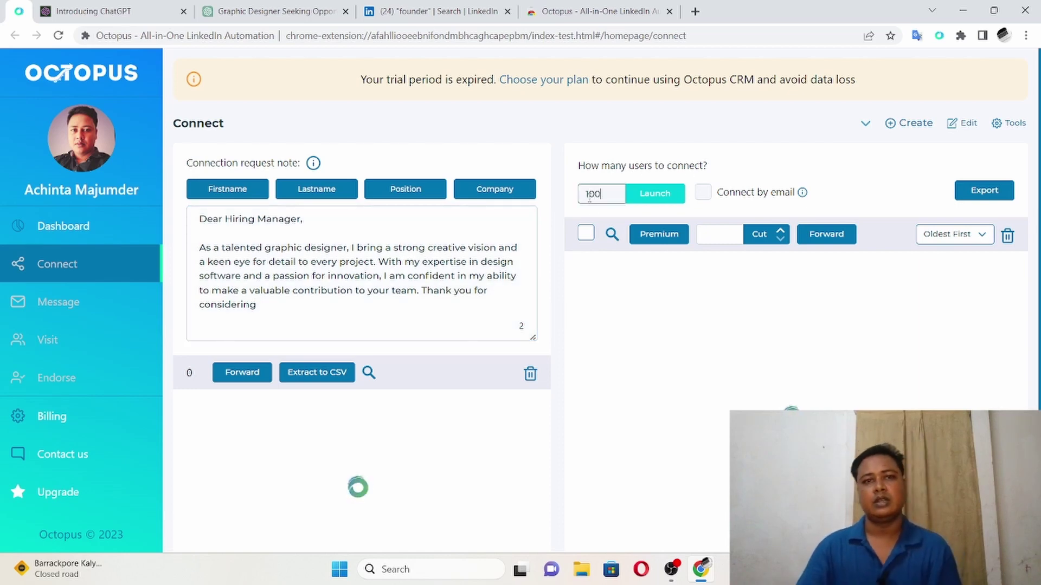
{"action": "left_click", "coordinate": [654, 198]}
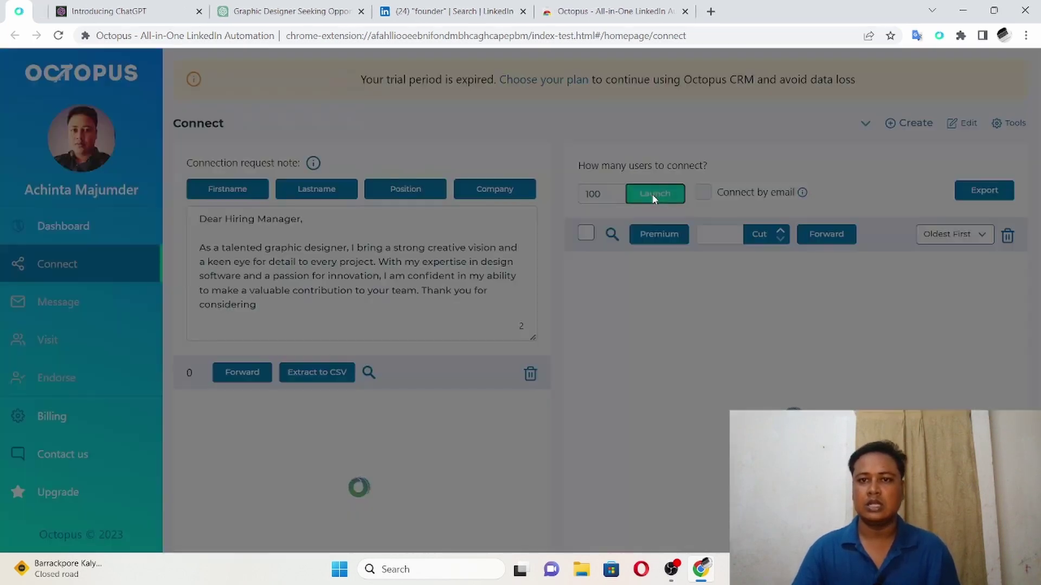